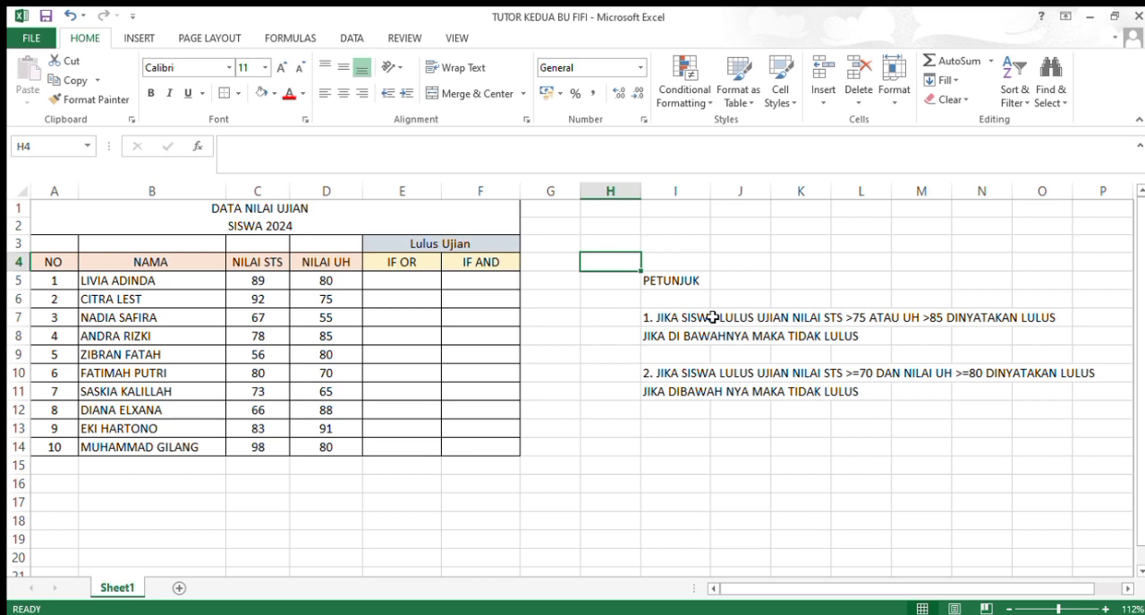
Step: Start an IF(OR( formula in E5 with C5>75 as the first condition, followed by a semicolon separator
left_click(424, 284)
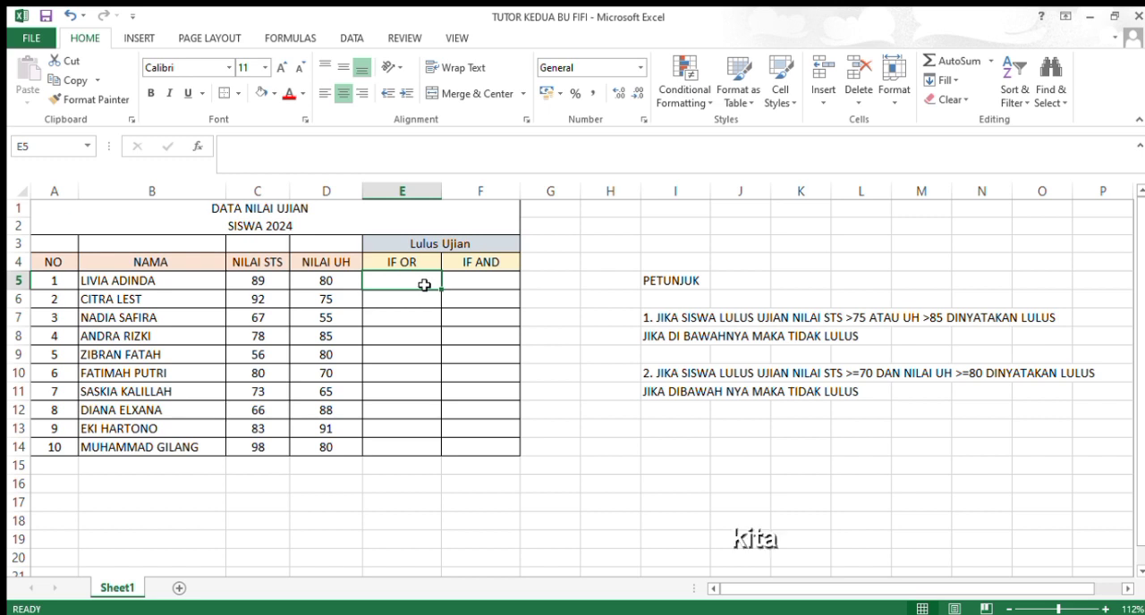
type("=IF")
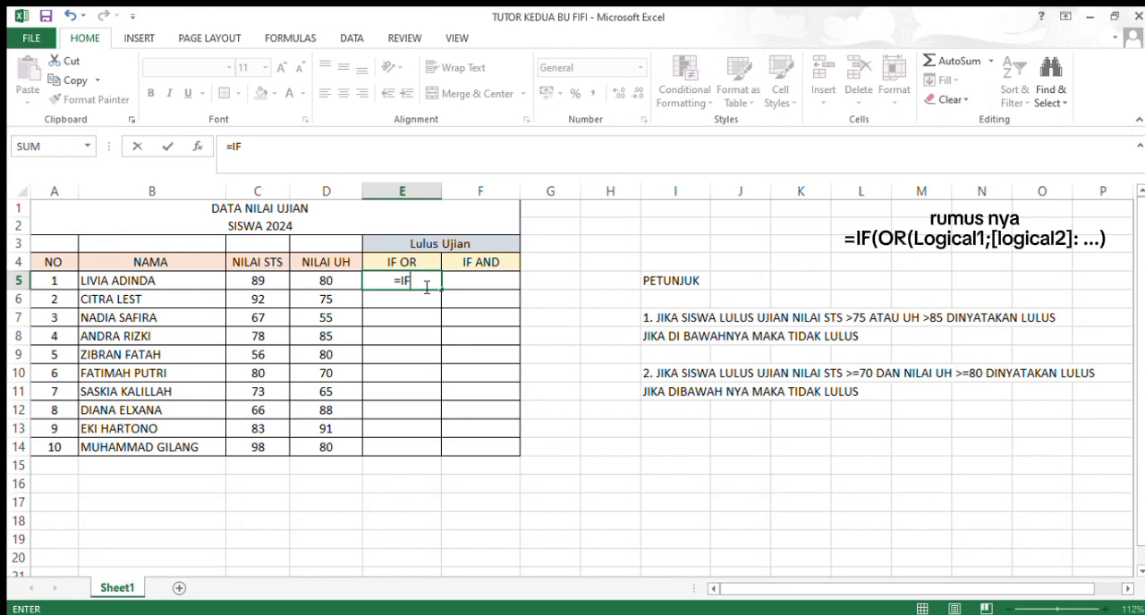
type("(OR(")
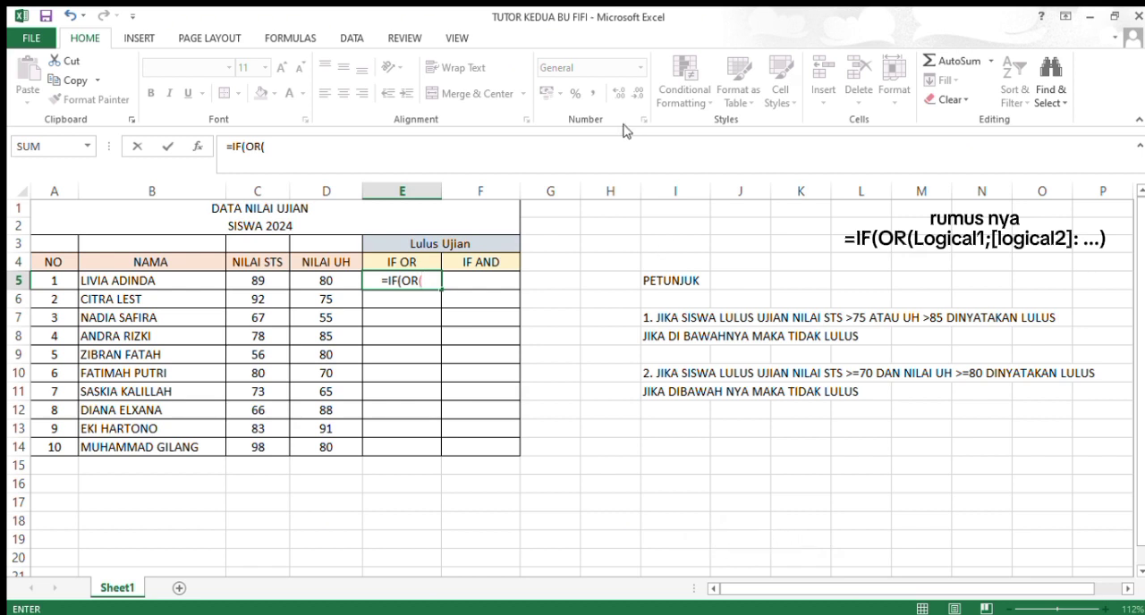
left_click(277, 281)
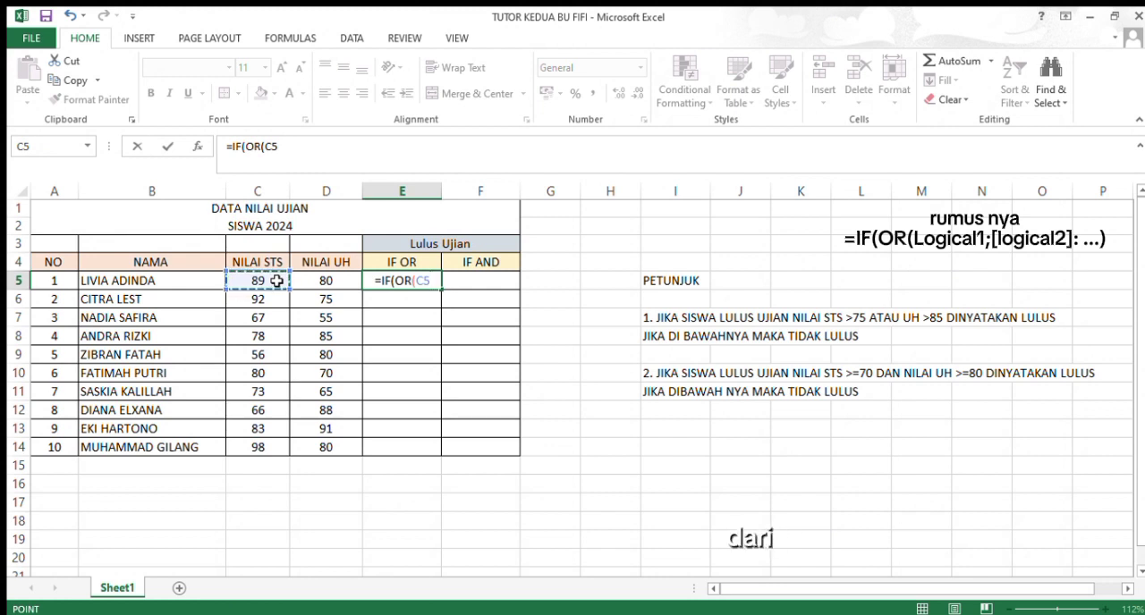
type(">75")
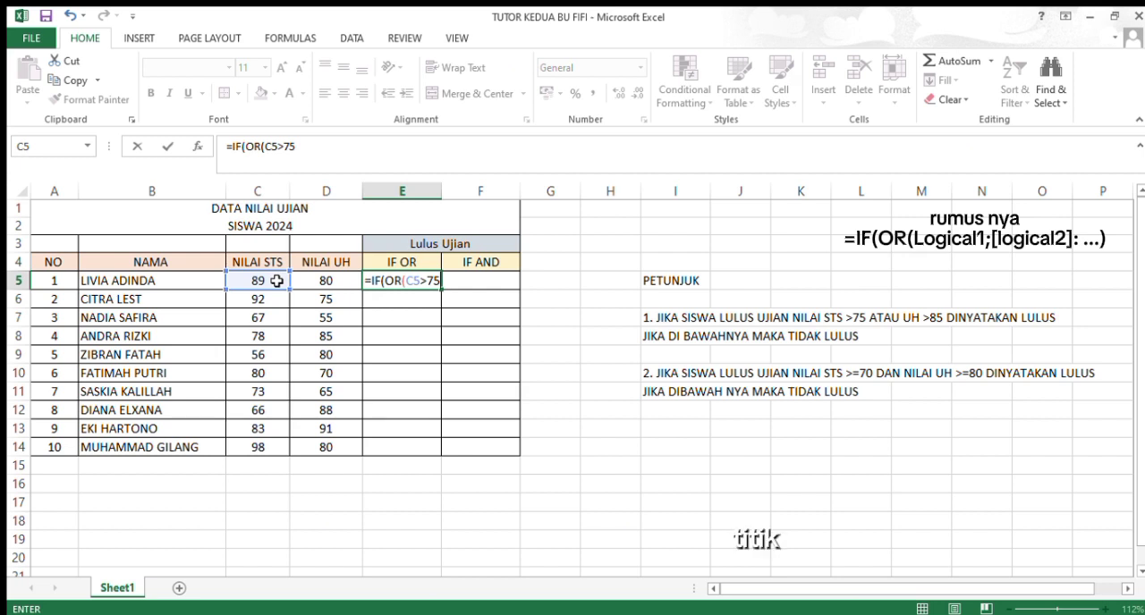
type(";")
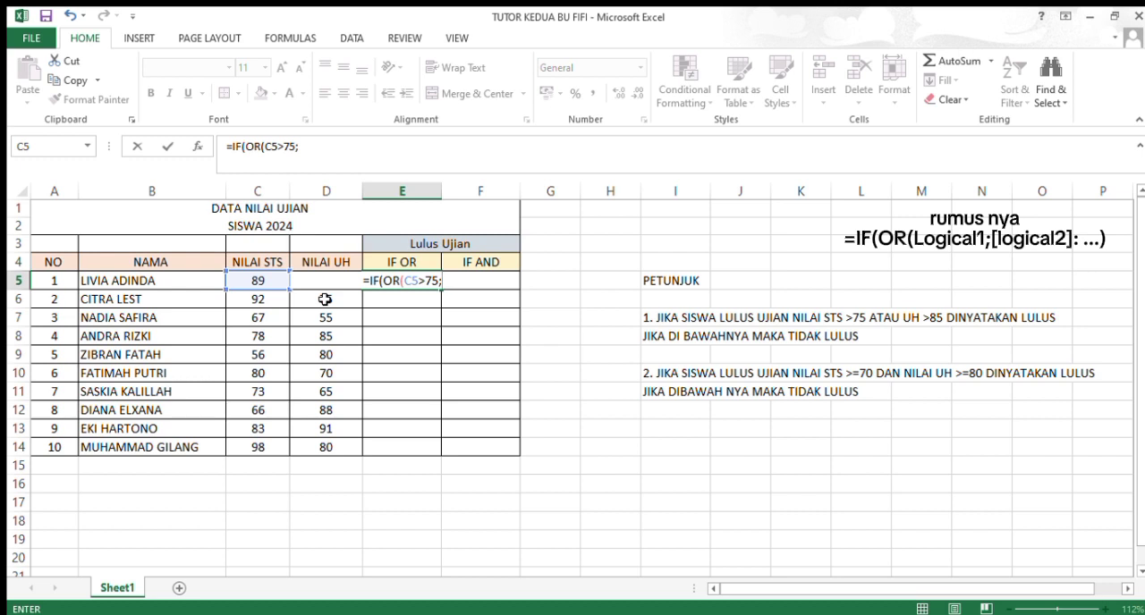
Step: Add D5>85 as the second OR condition in the E5 formula and close the OR function
left_click(324, 300)
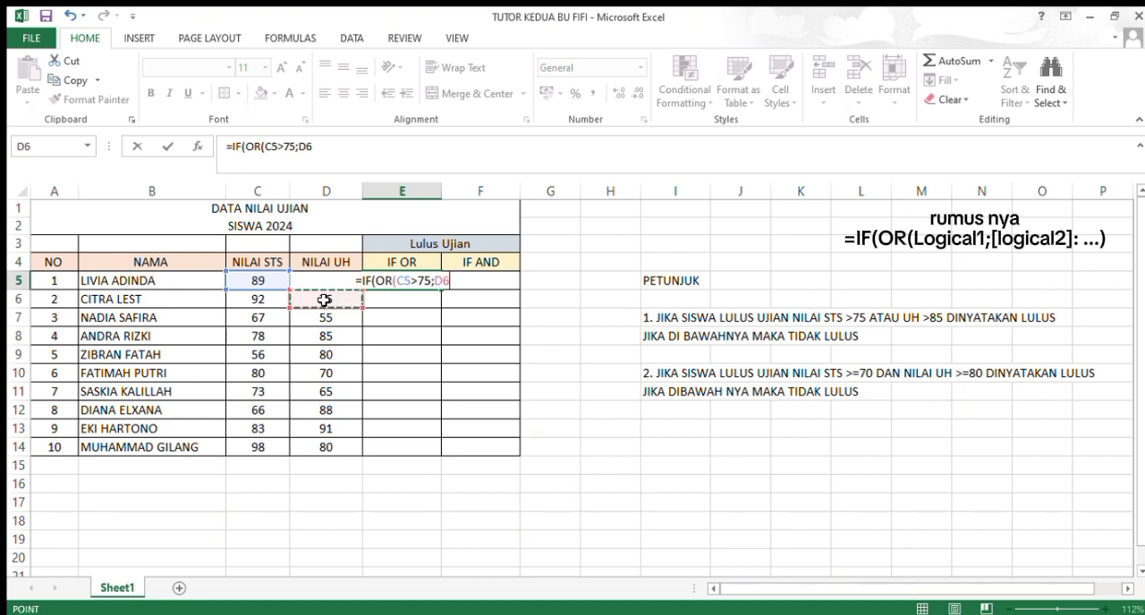
key("Up")
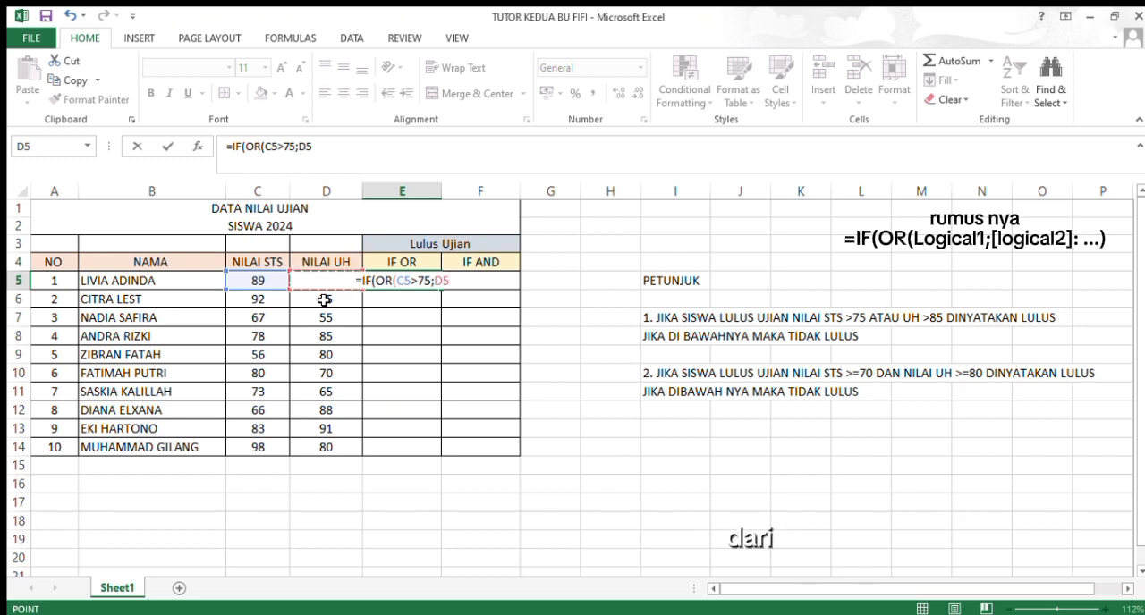
type(">")
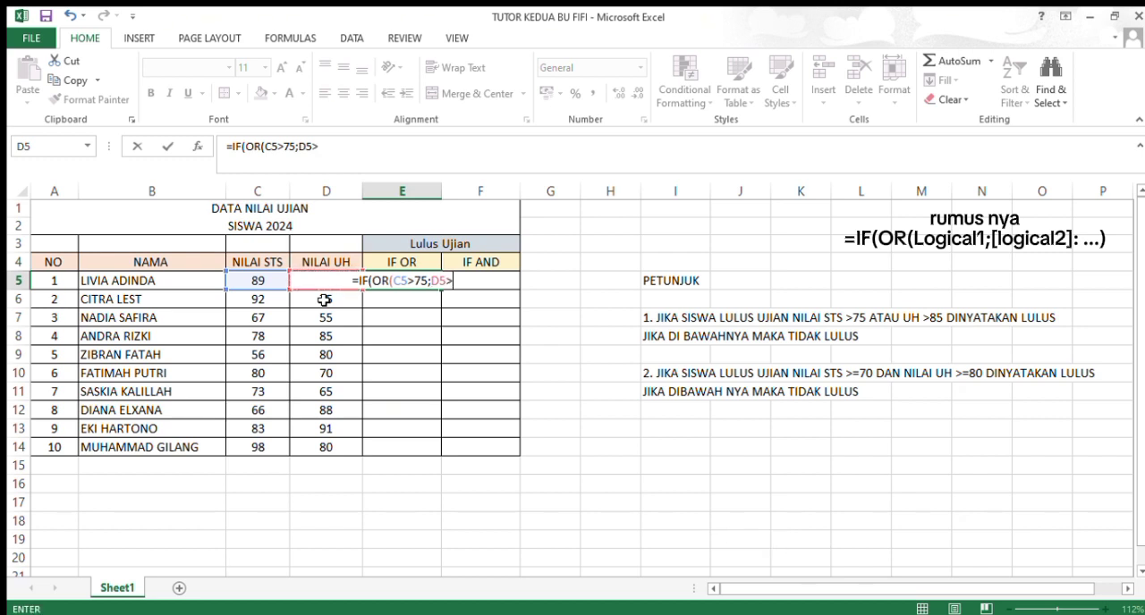
type("85")
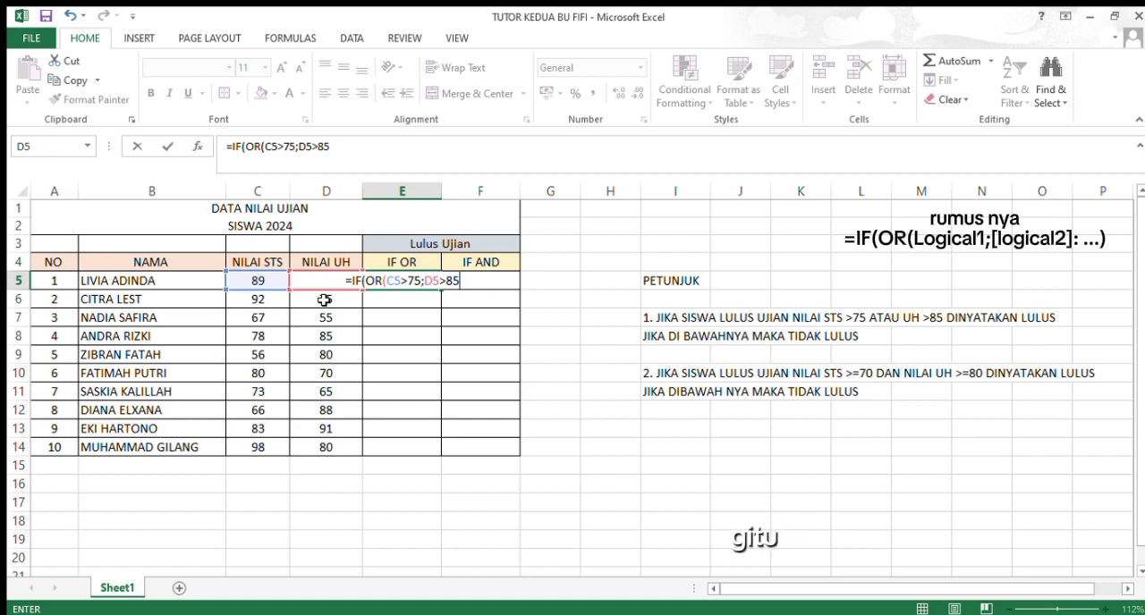
type(")")
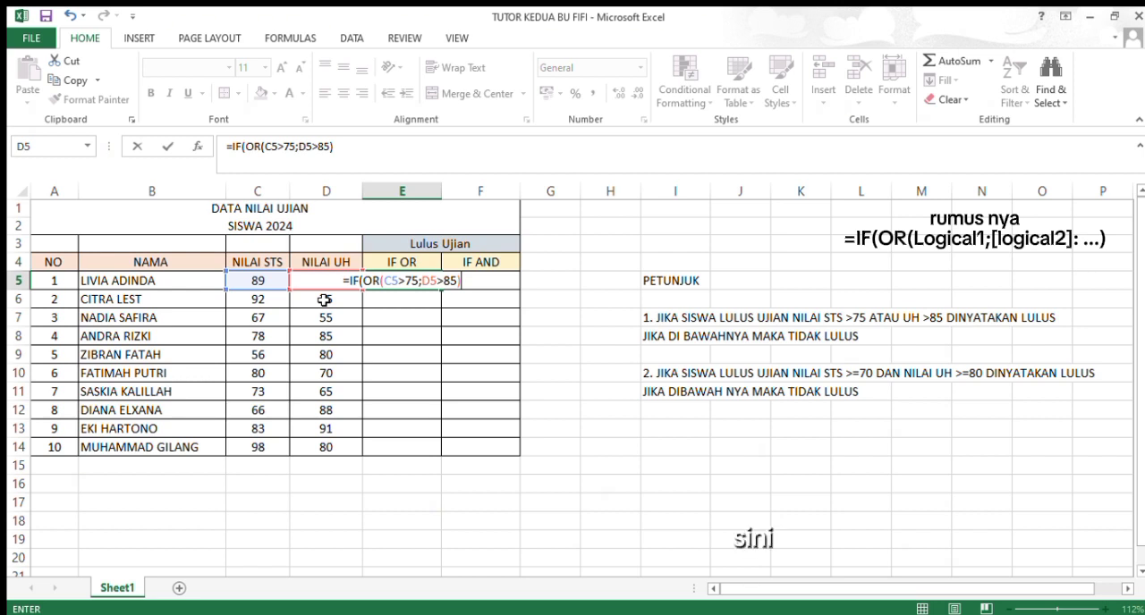
Step: Add "LULUS" as the value-if-true argument of the E5 formula
type(";")
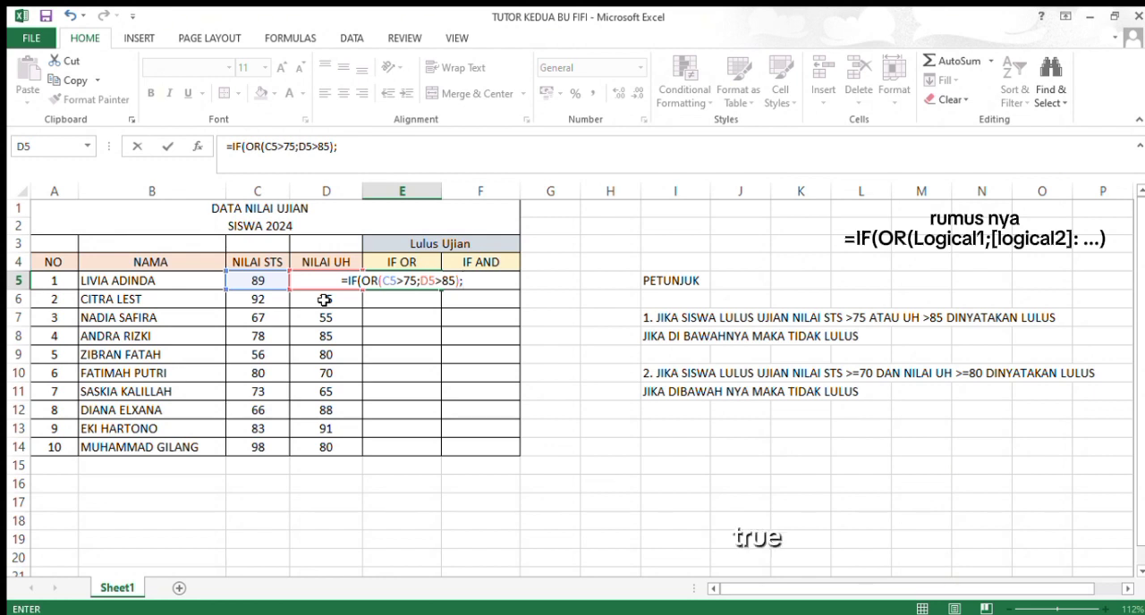
type("\"")
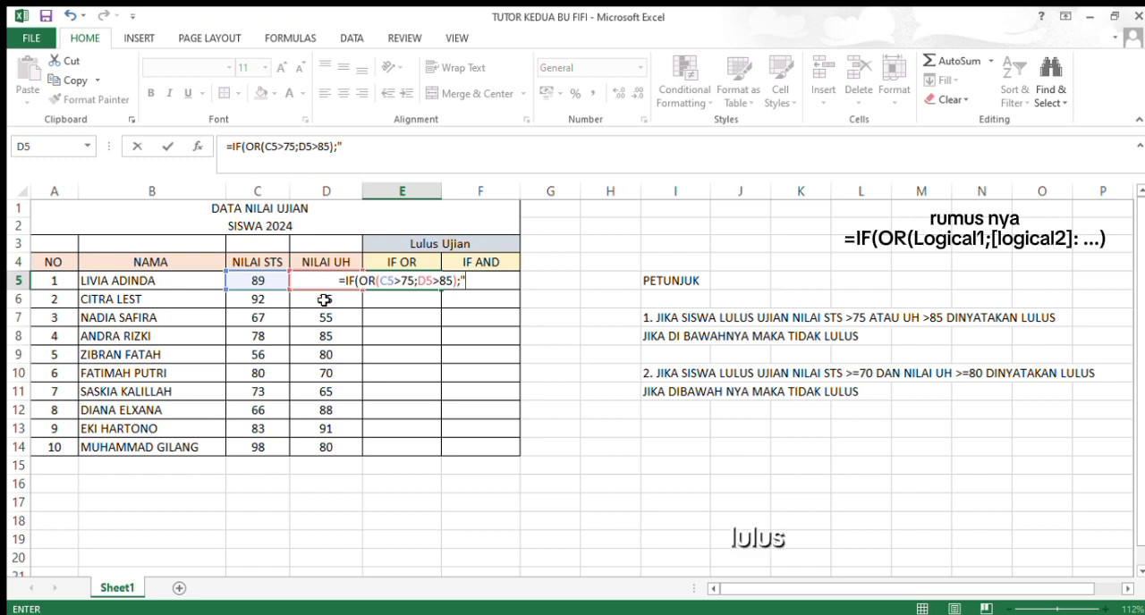
type("LULUS")
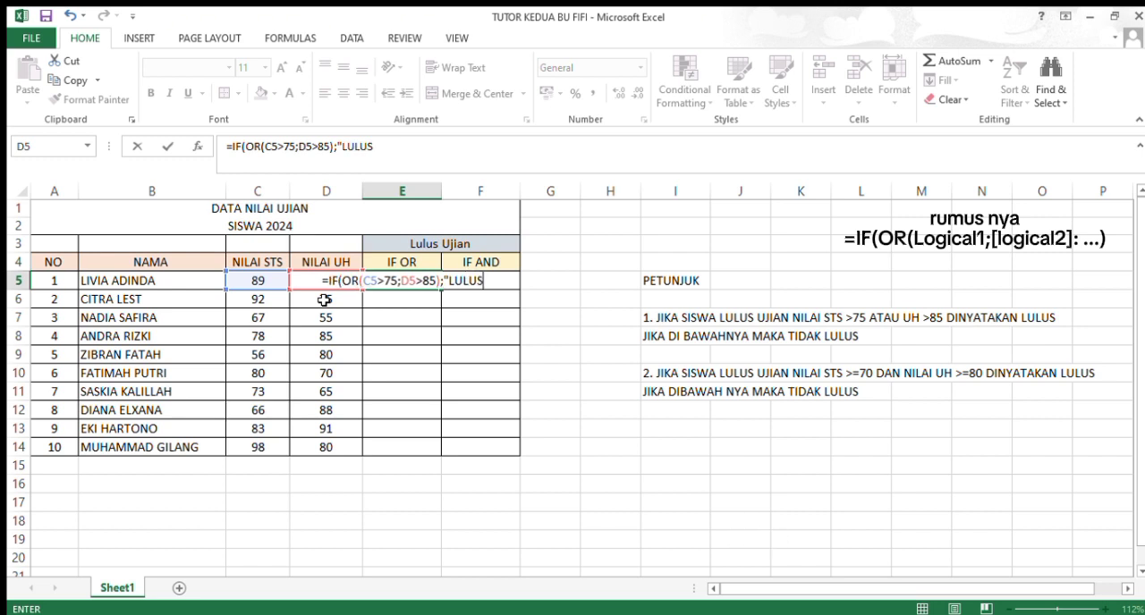
type("\"")
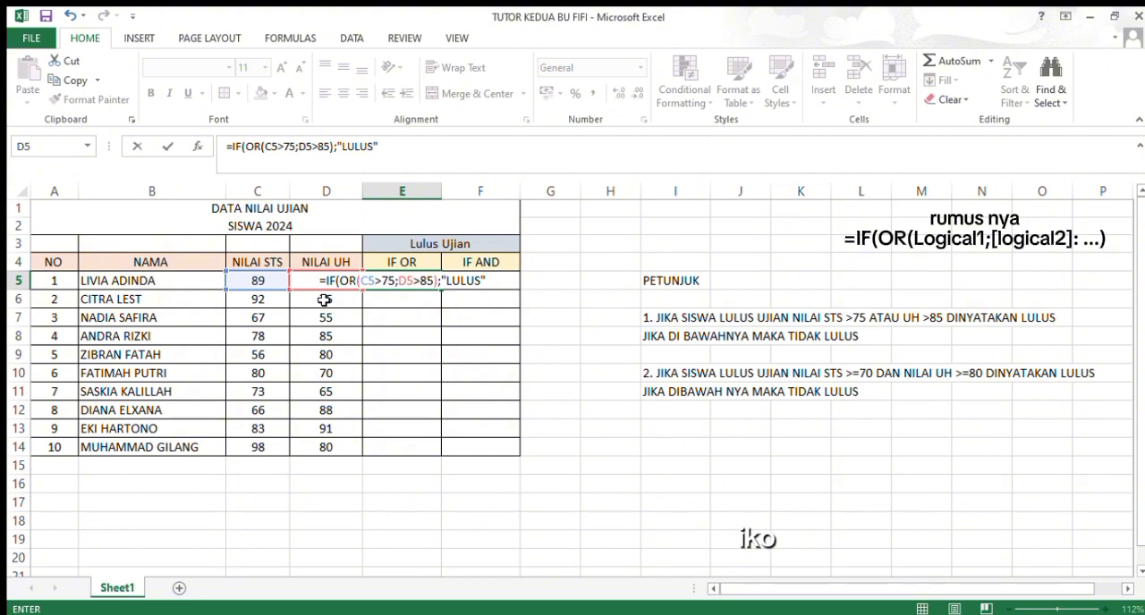
type(";")
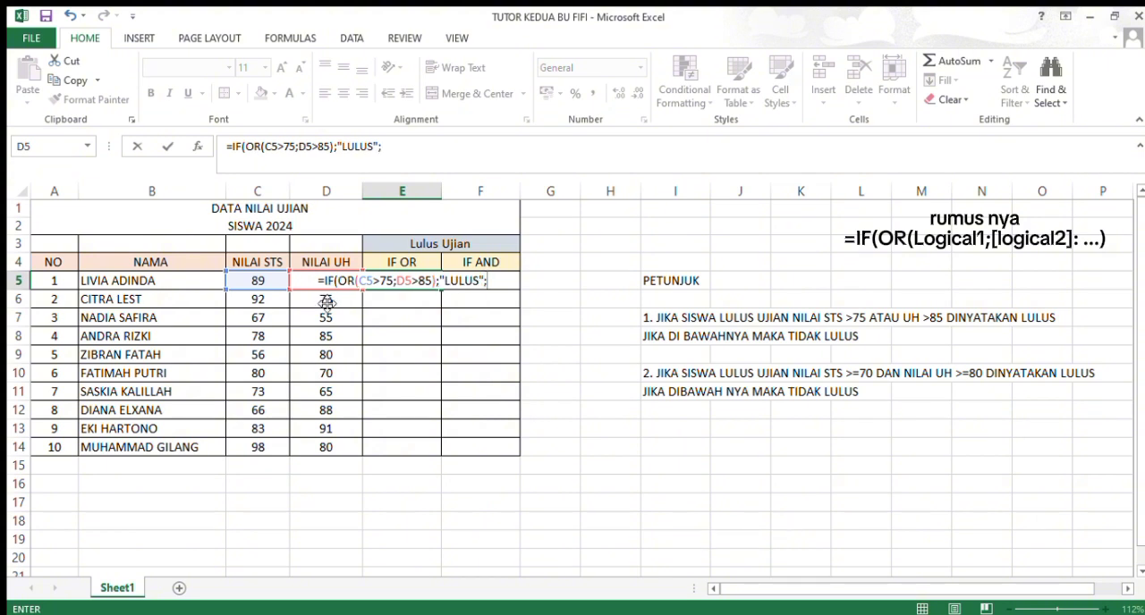
type("\"")
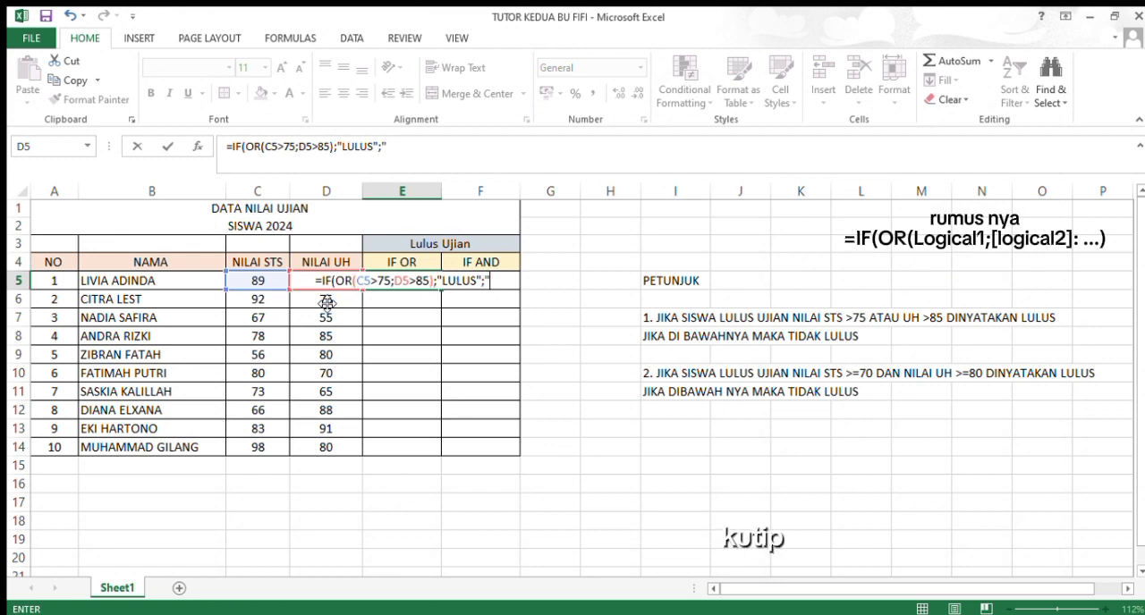
type("T")
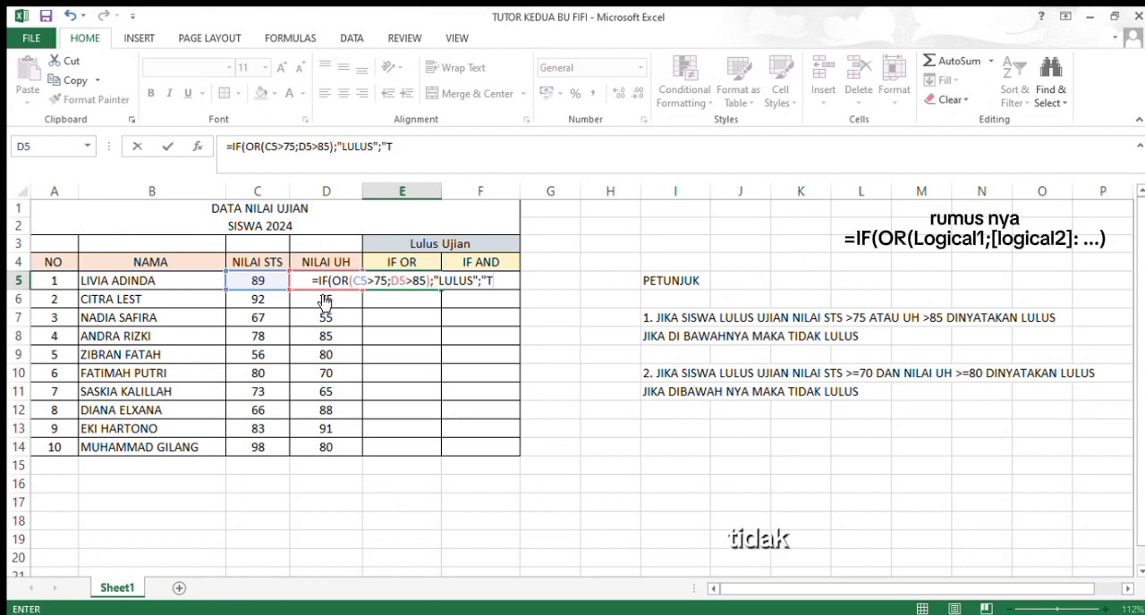
type("IDAK")
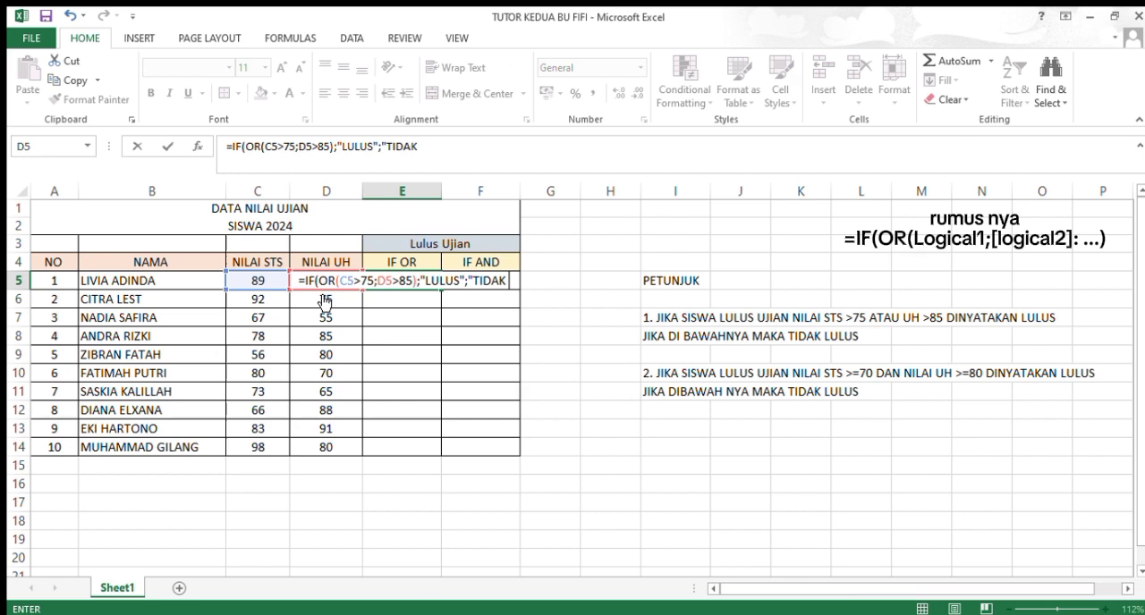
type(" LUL")
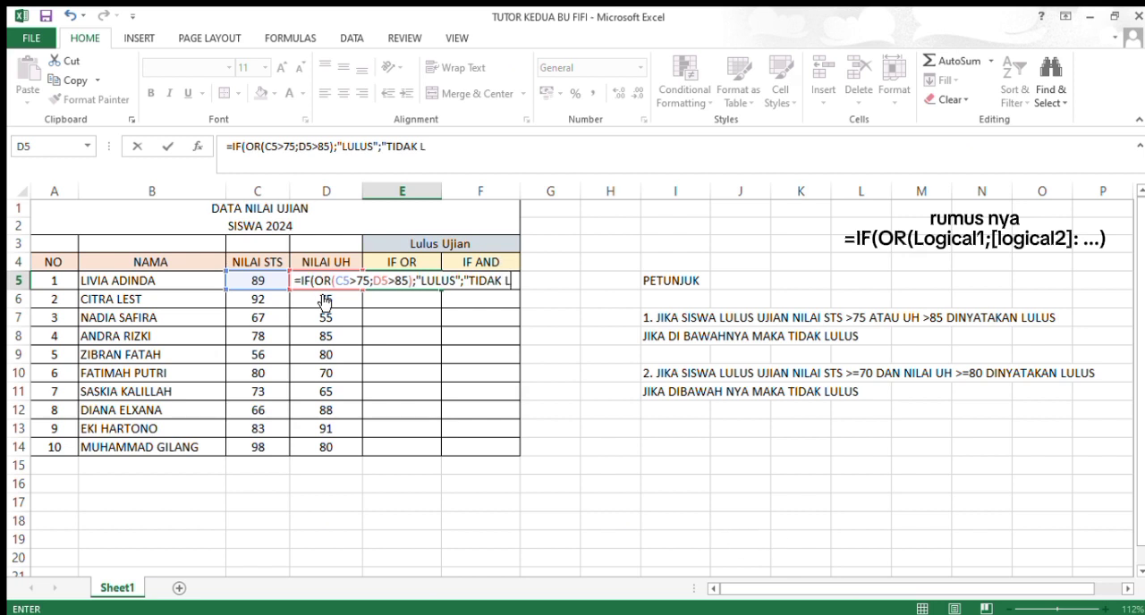
type("US")
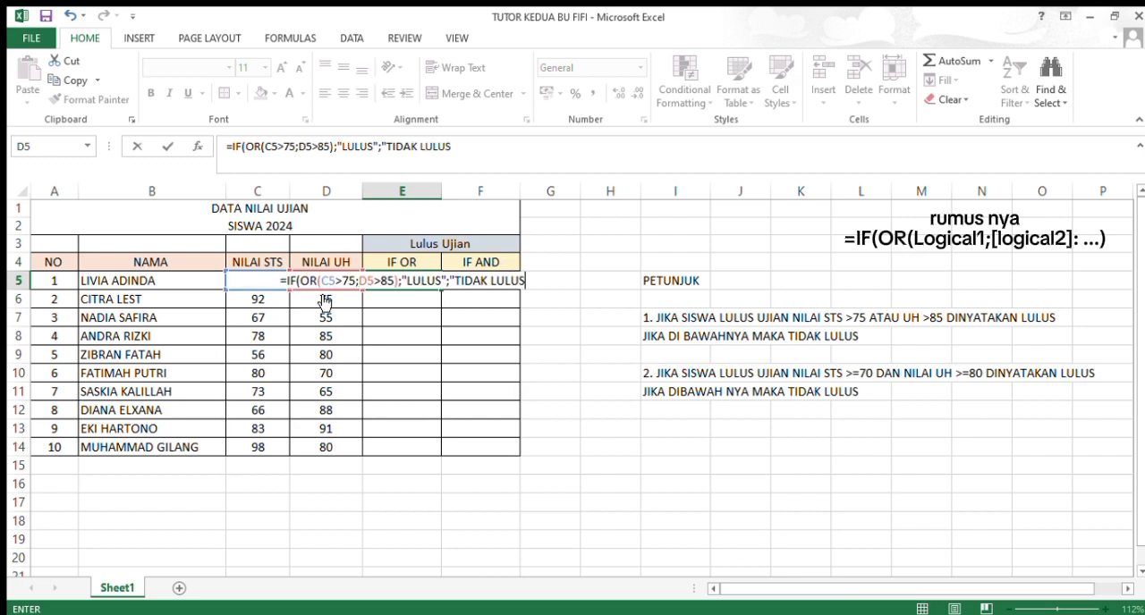
type("\"")
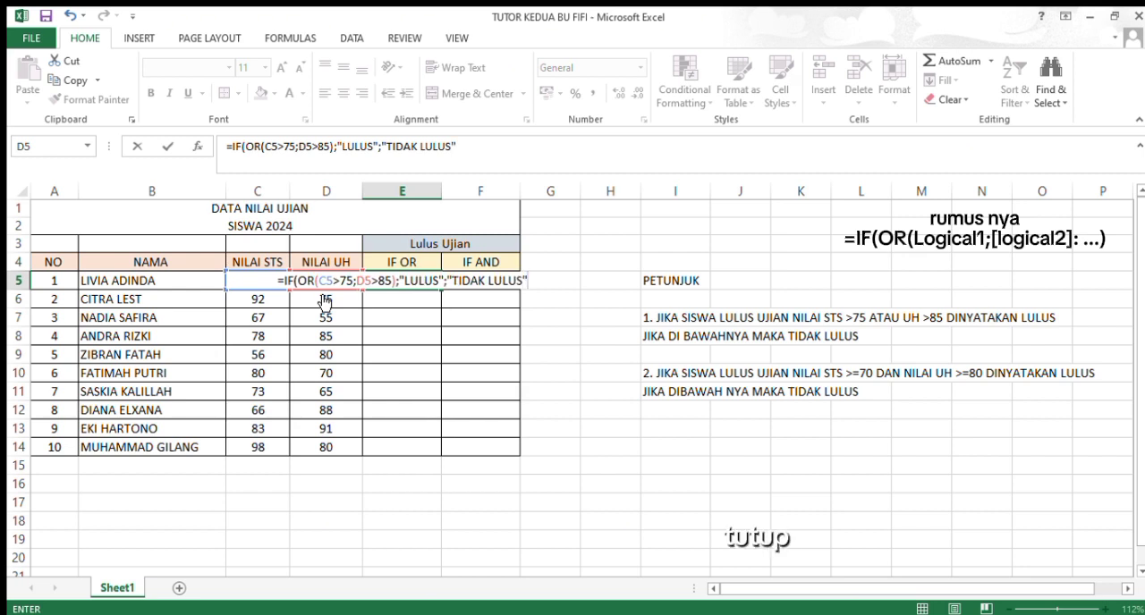
type(")")
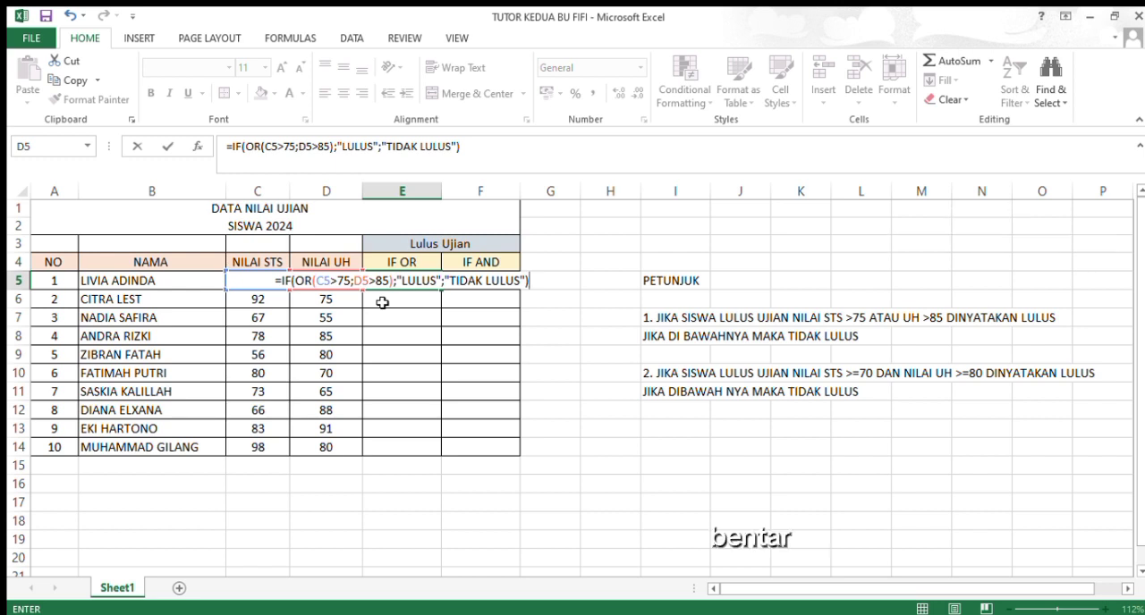
Step: Add "TIDAK LULUS" as the value-if-false argument, close the IF function and enter the formula in E5
key("Return")
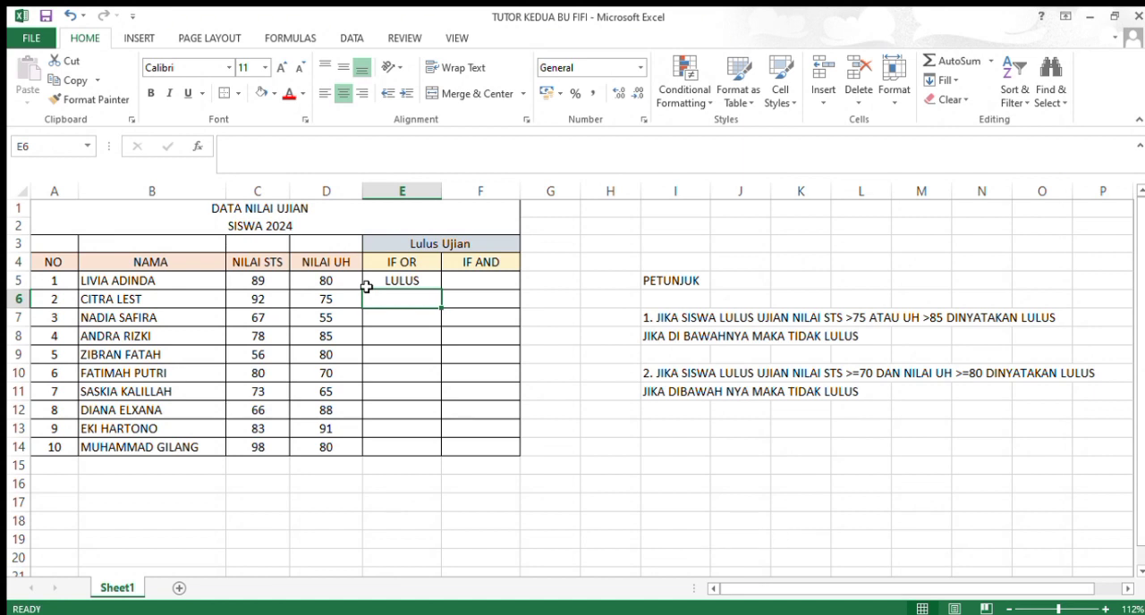
Step: Fill the E5 formula down to E14 and check the scores in D7 and C7
left_click(436, 282)
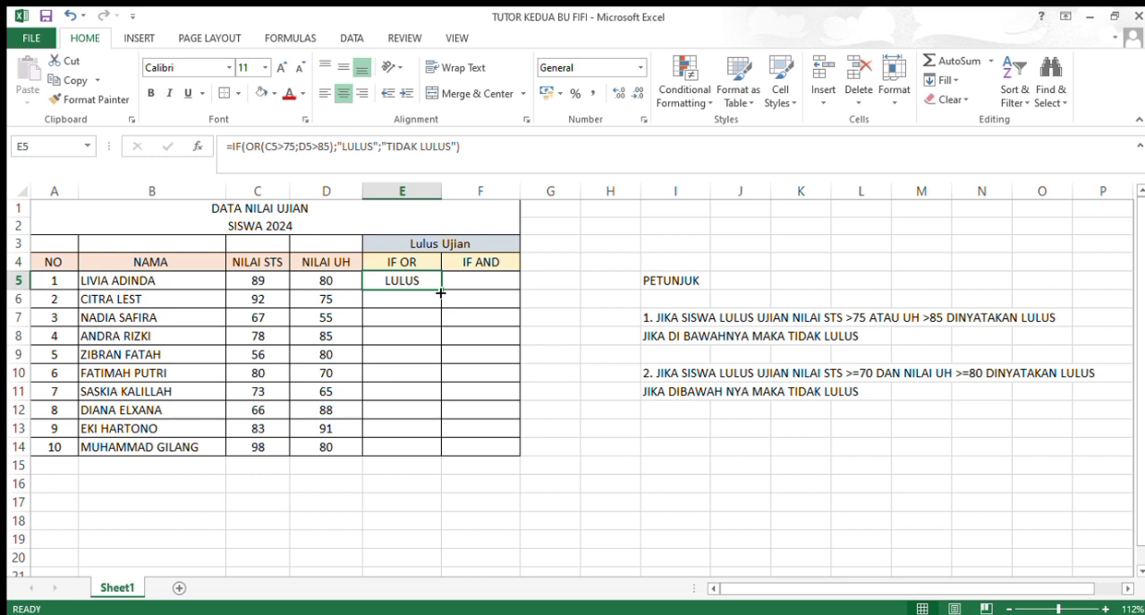
double_click(441, 292)
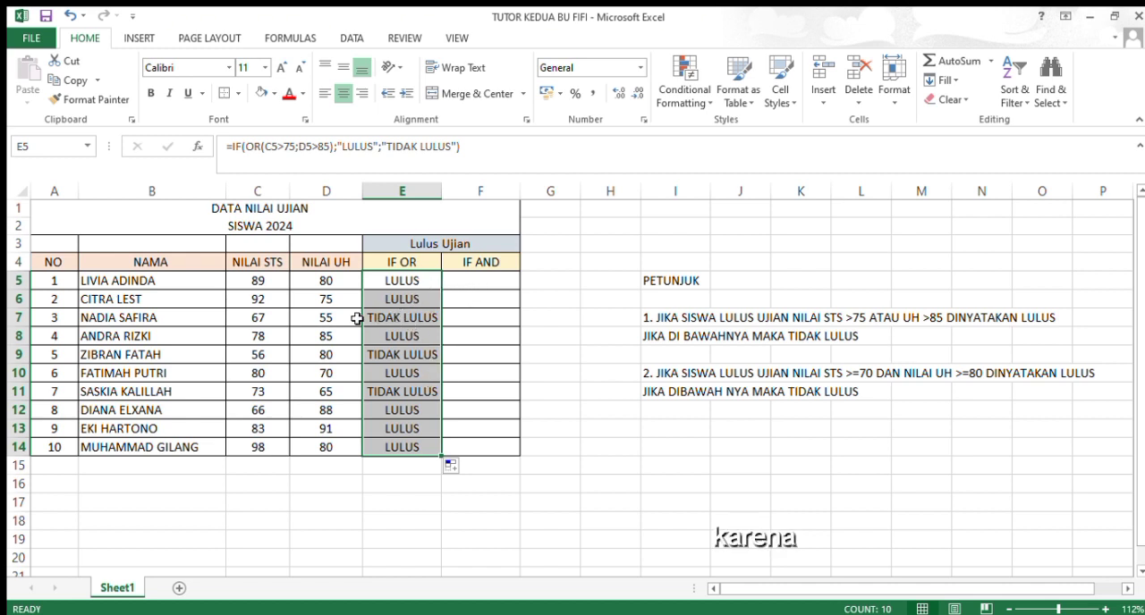
left_click(318, 325)
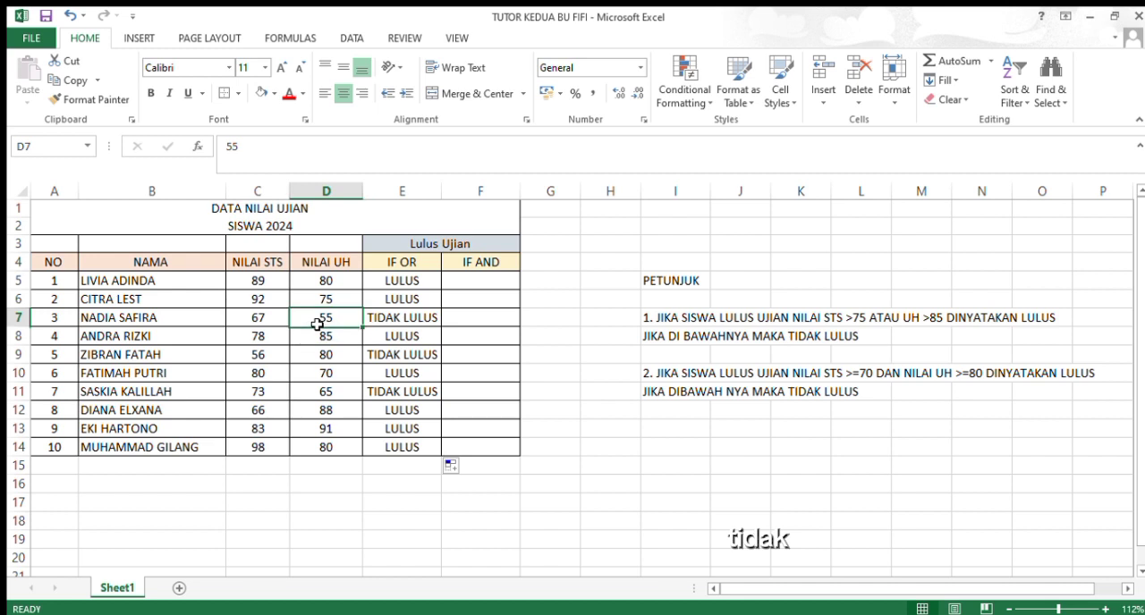
left_click(279, 323)
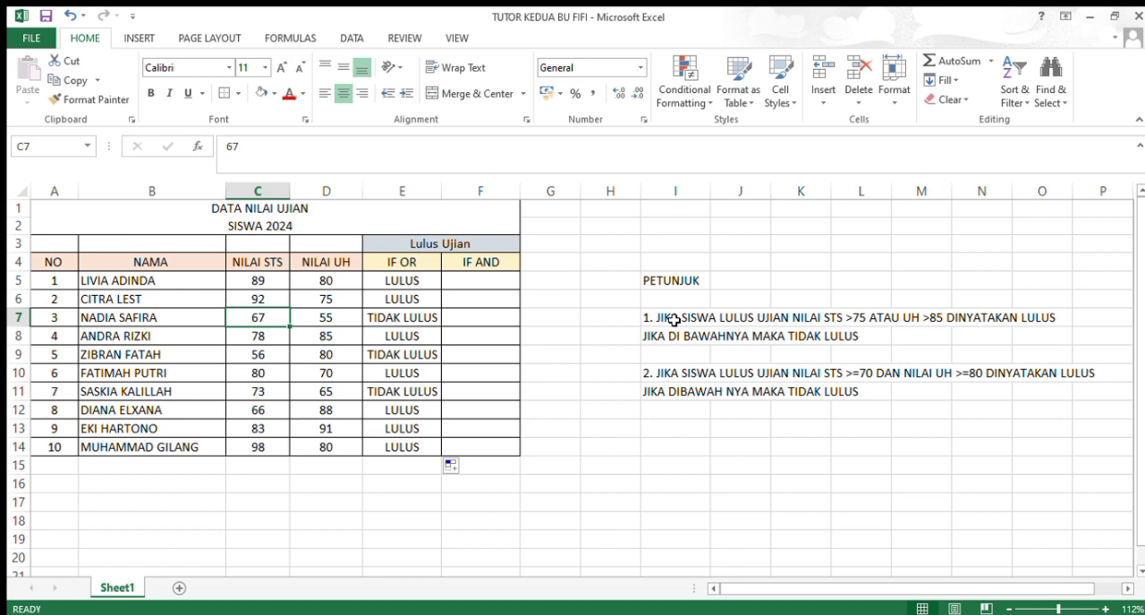
Step: Start the formula =IF(AND(C5>= in F5, using the NILAI STS score for the first condition
left_click(497, 285)
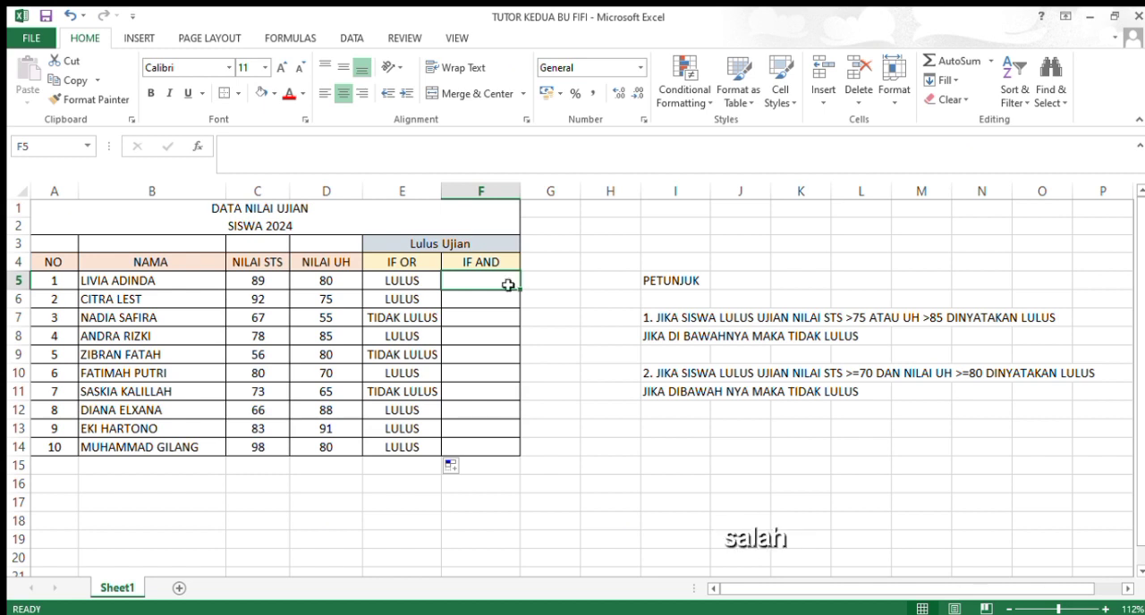
double_click(510, 287)
type("=")
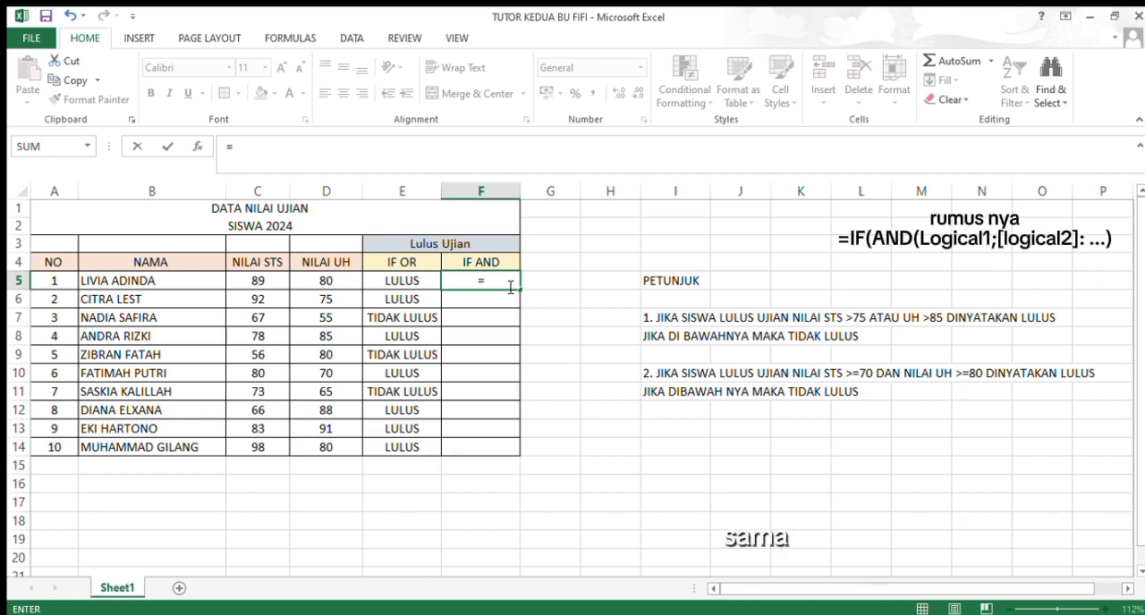
type("IF(AND")
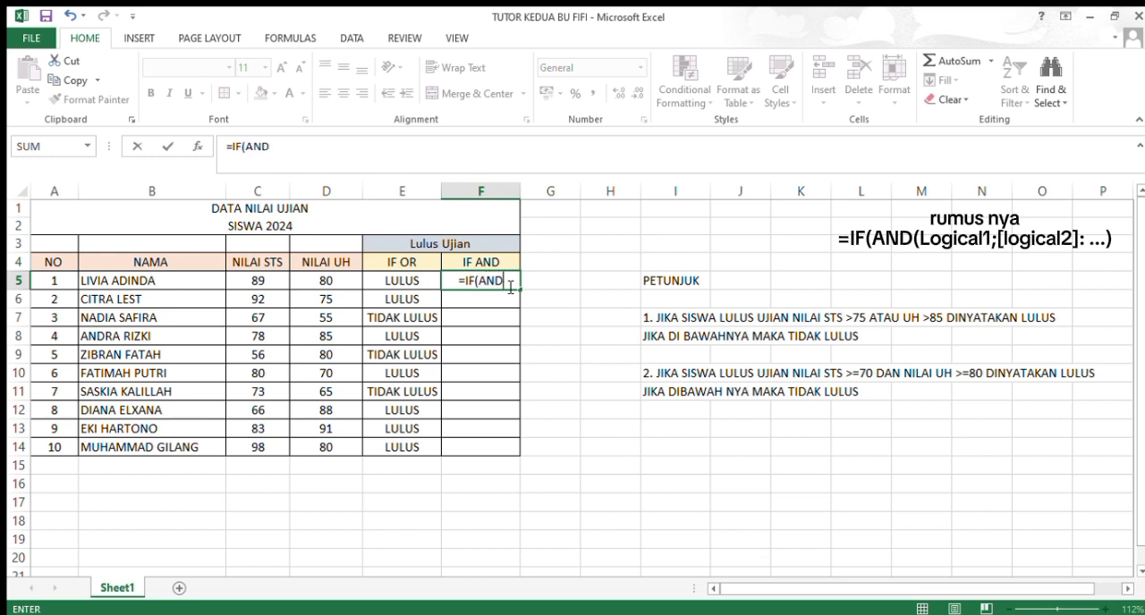
type("(")
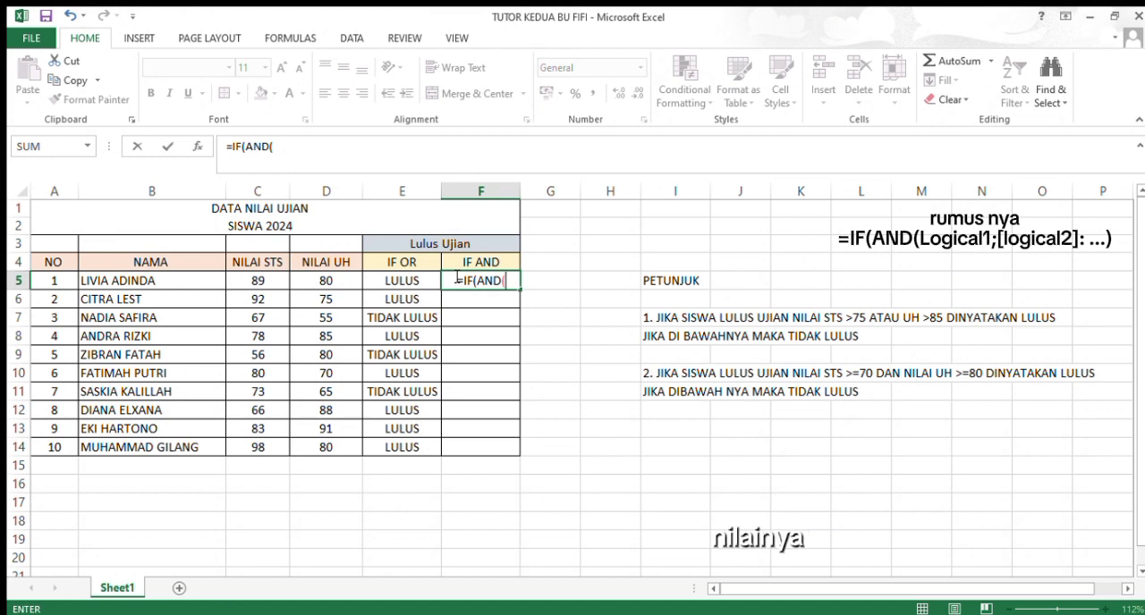
left_click(268, 282)
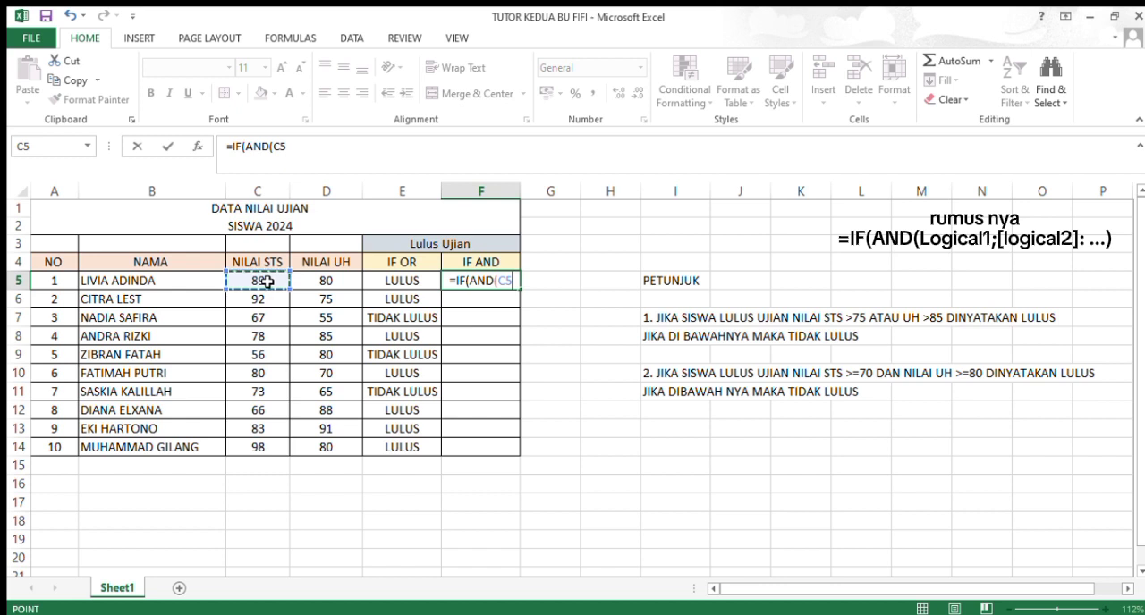
type(">=")
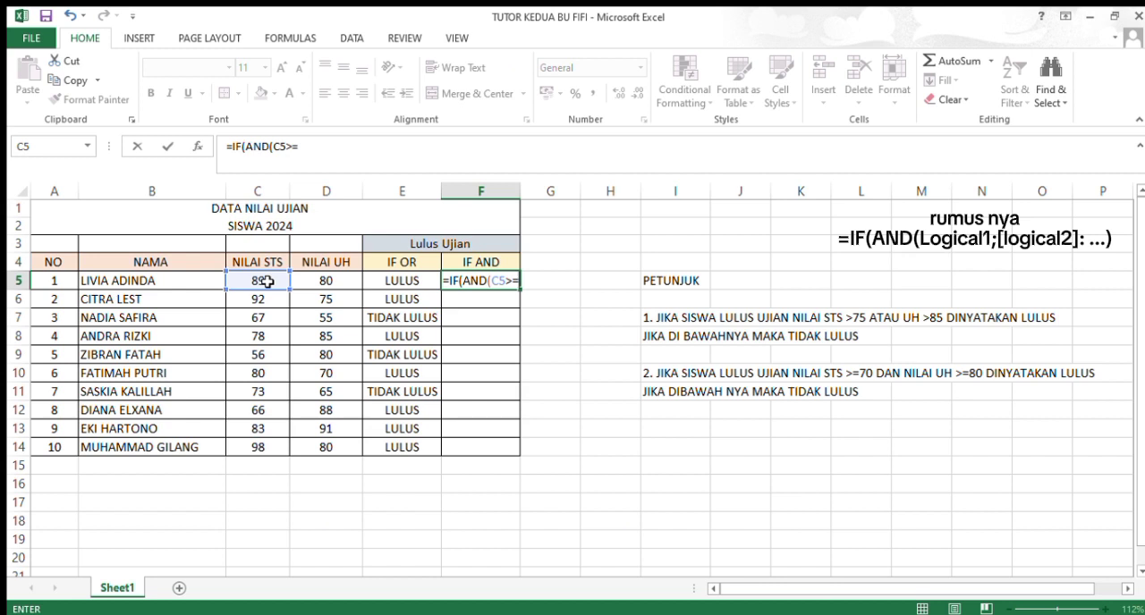
left_click(347, 154)
type("75")
key("BackSpace")
key("BackSpace")
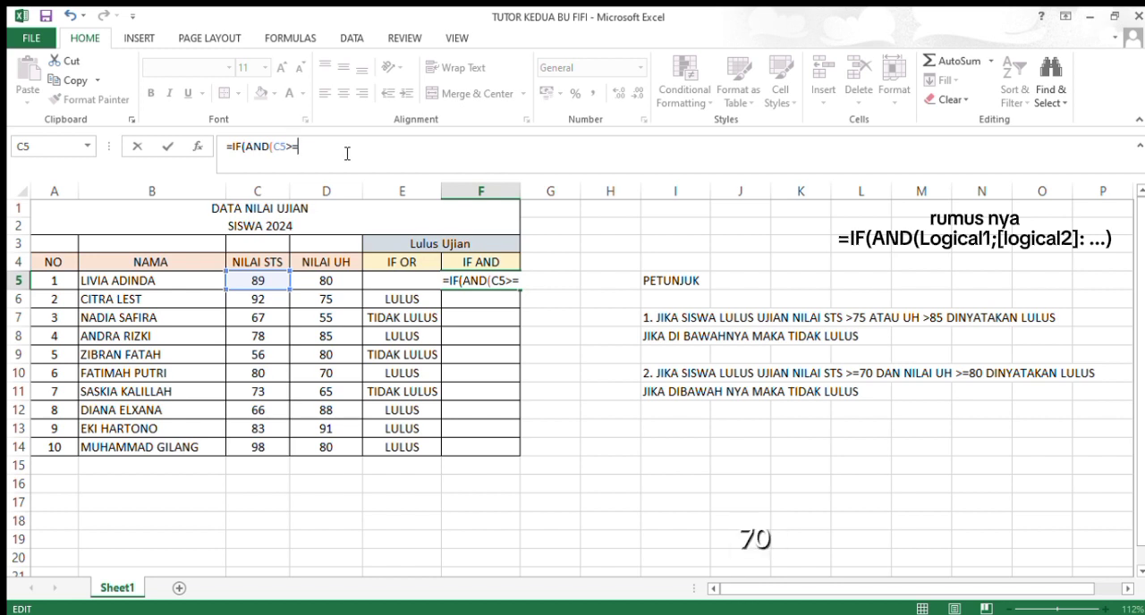
Step: Complete the AND test in the F5 formula with 70 as the NILAI STS minimum and D5>=80 as the second condition
type("70")
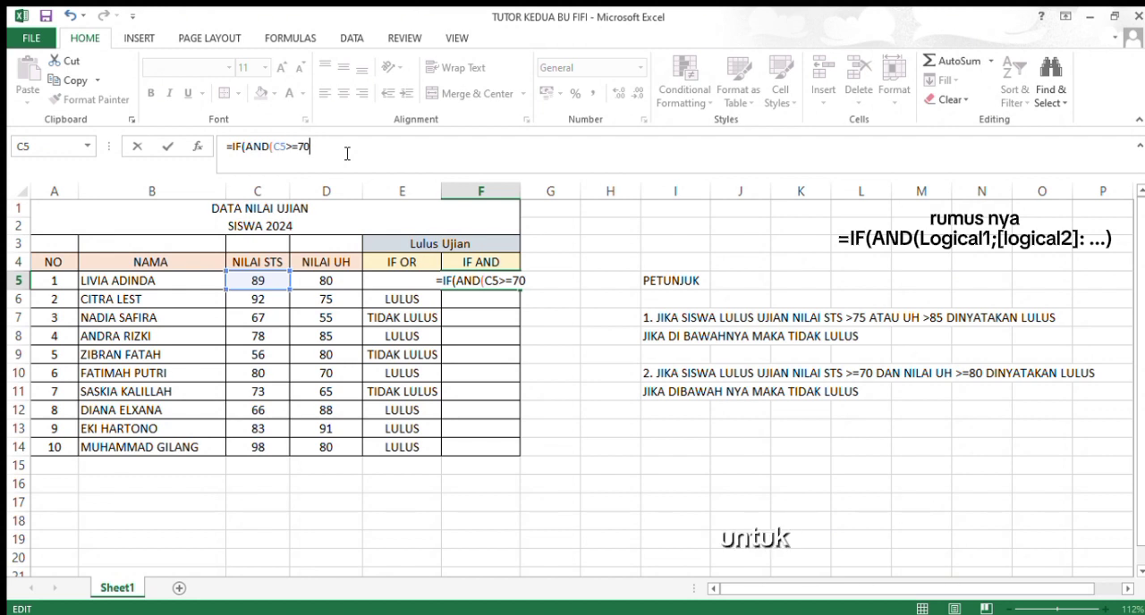
type(";")
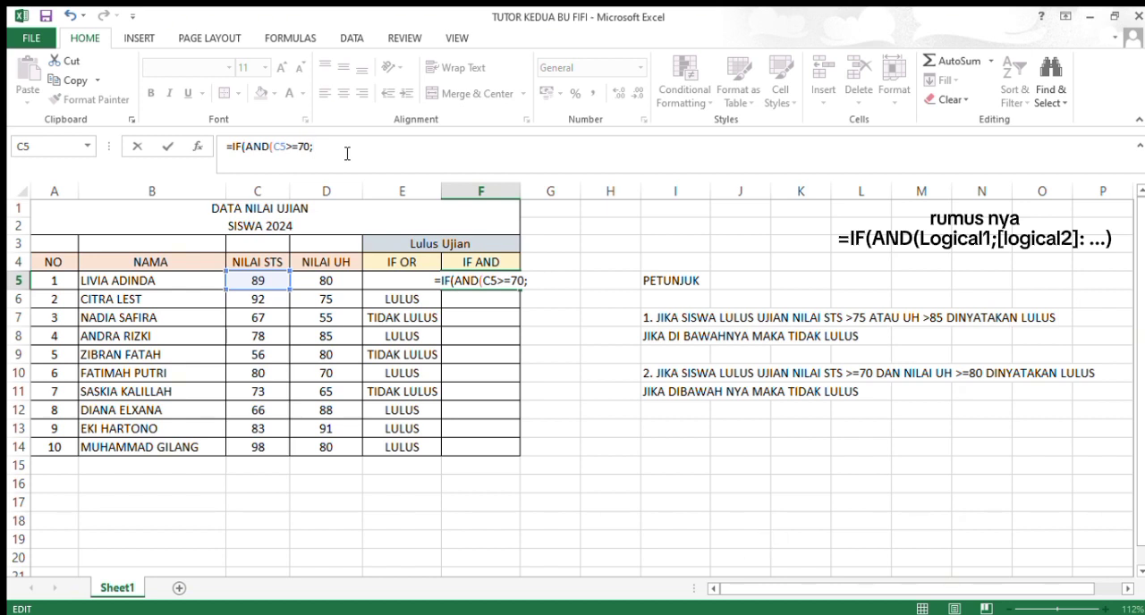
left_click(330, 282)
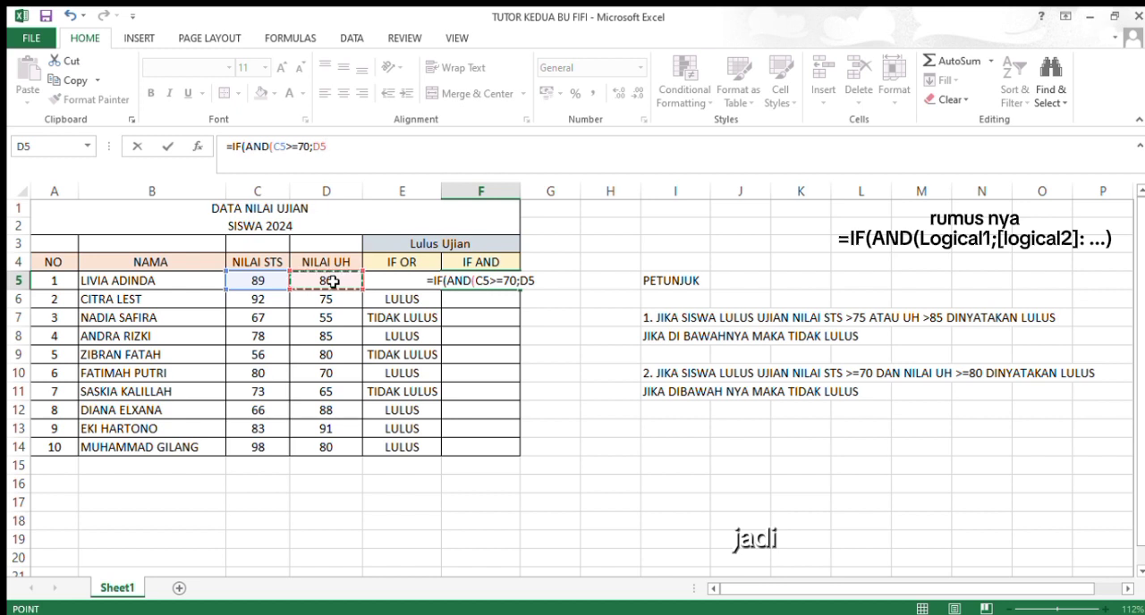
type(">")
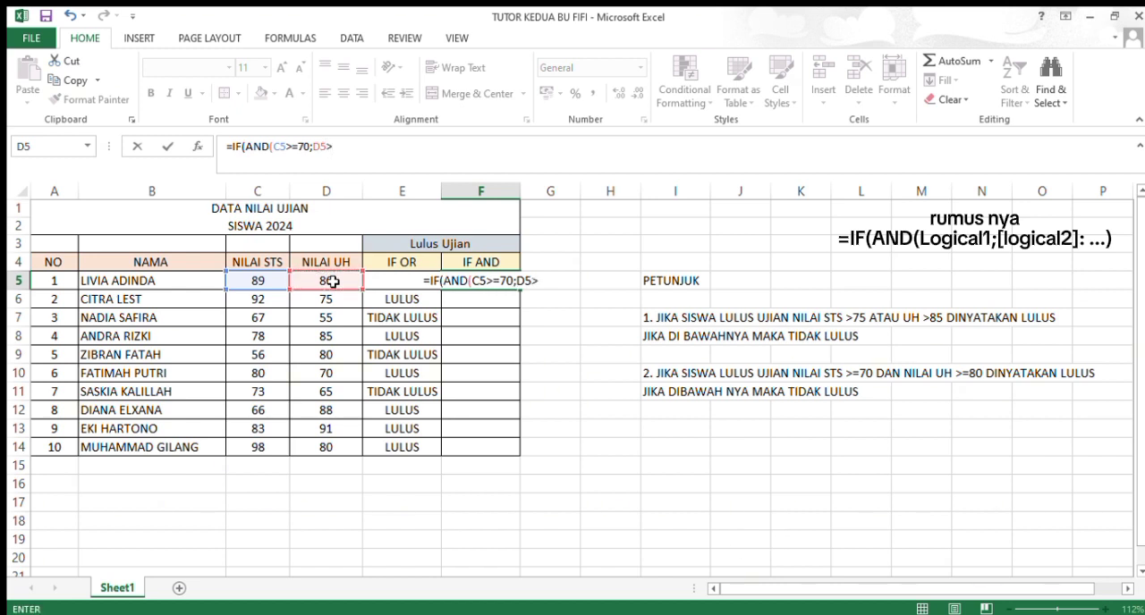
type("=")
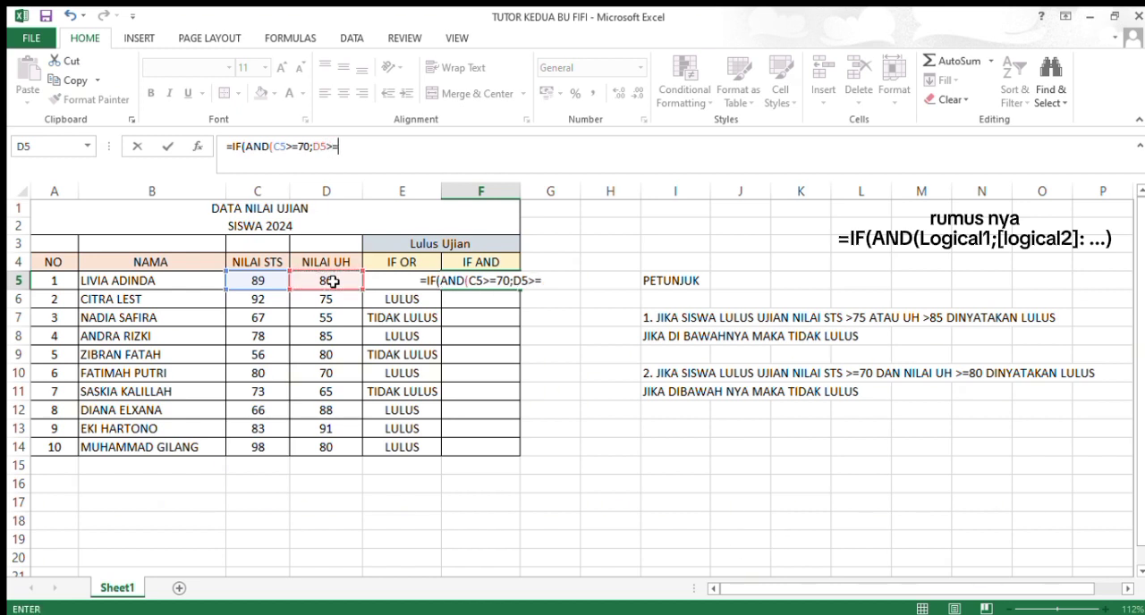
type("80")
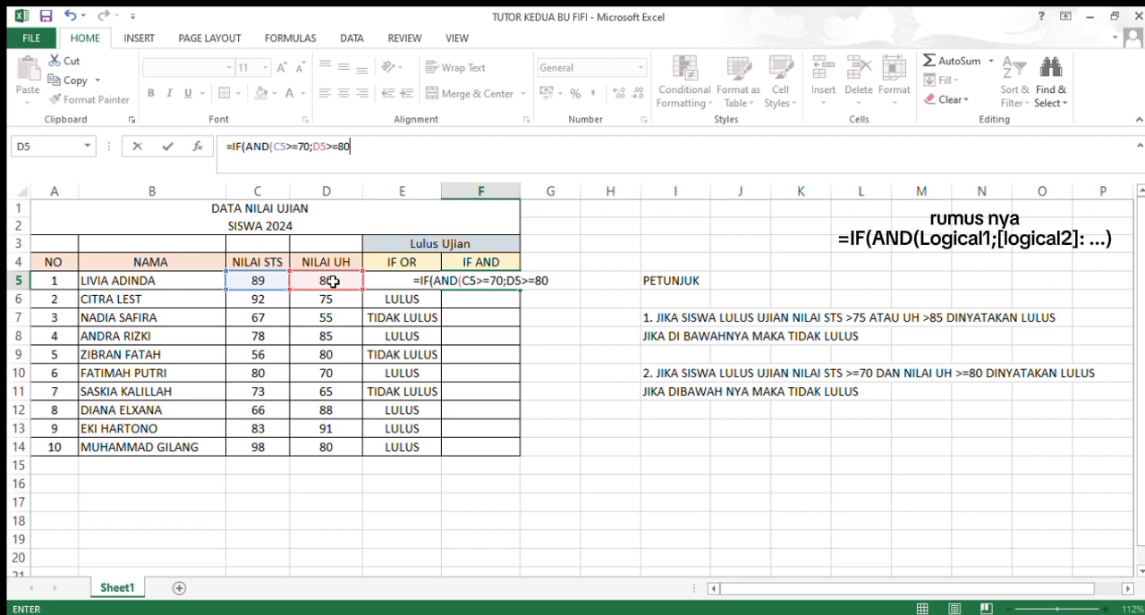
type(")")
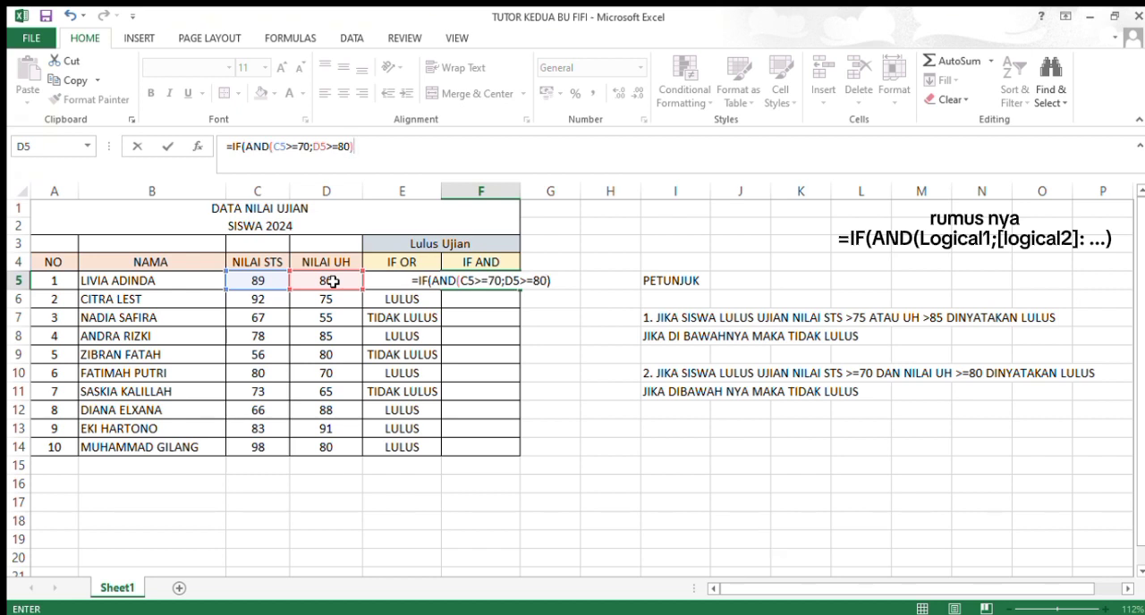
type(";")
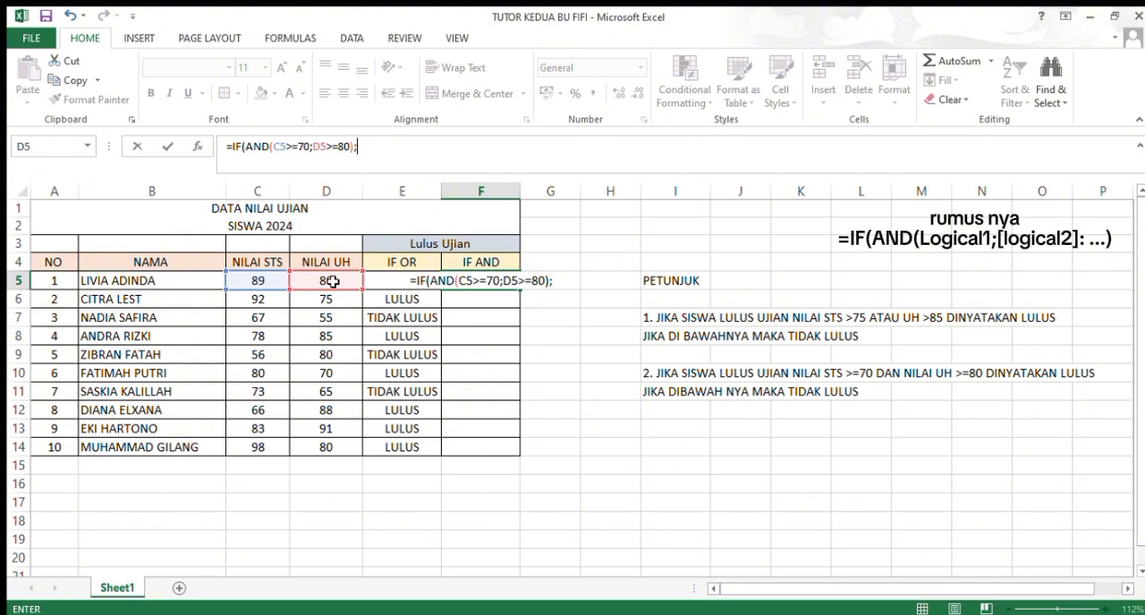
type("\"")
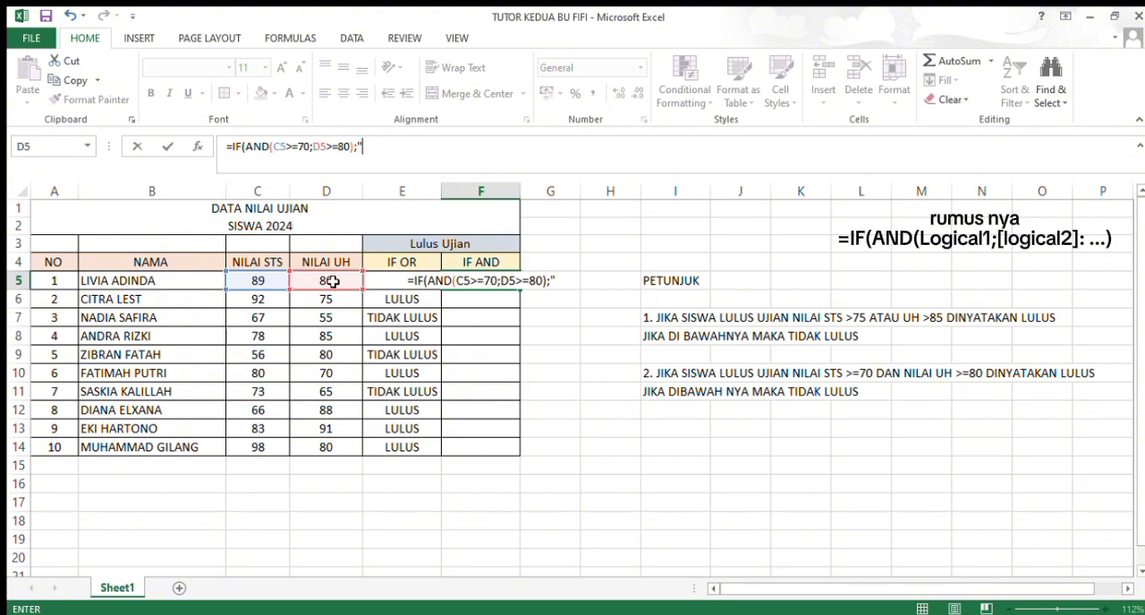
type("LULU")
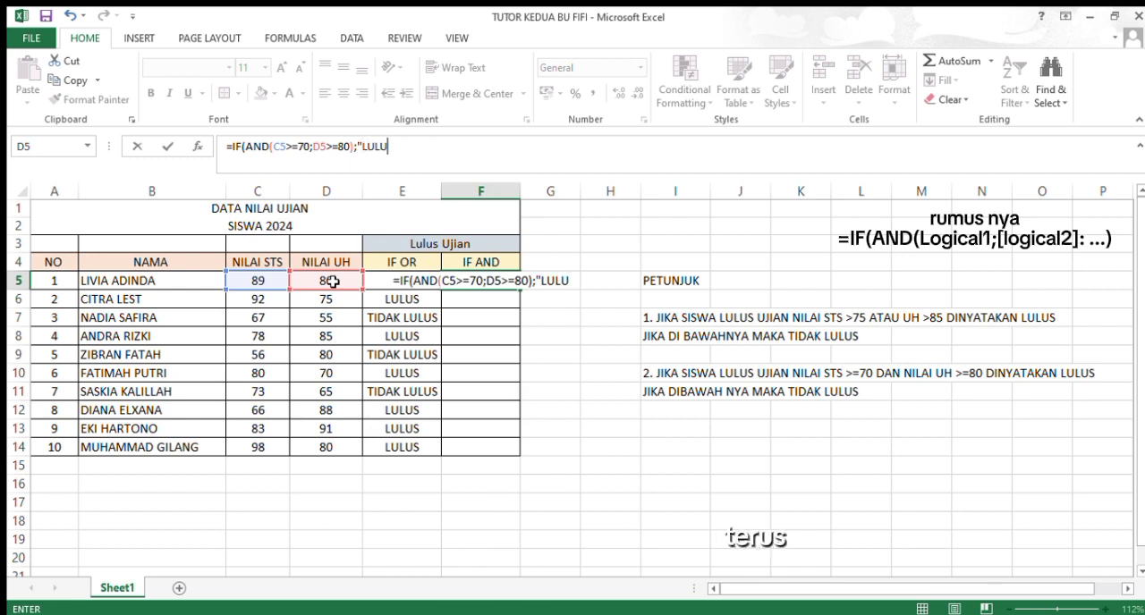
type("S\"")
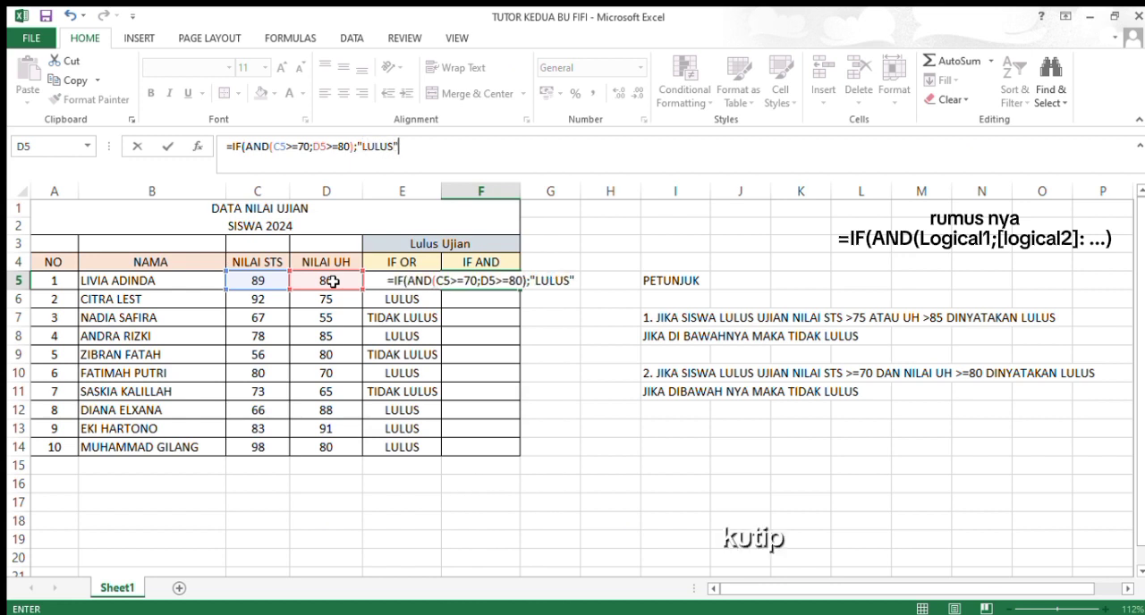
type(";")
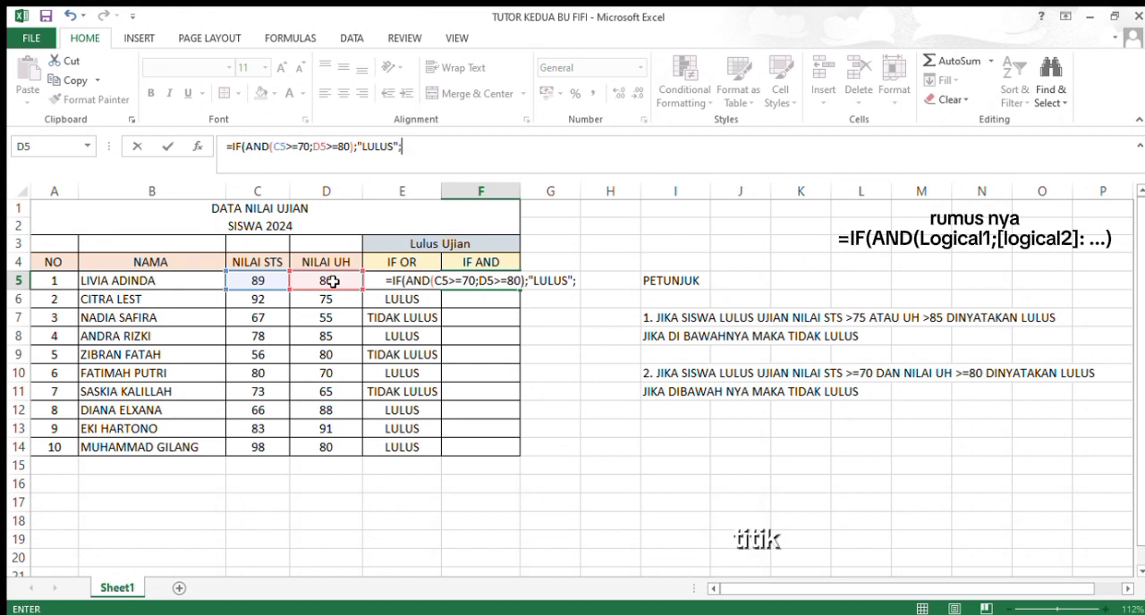
type("\"T")
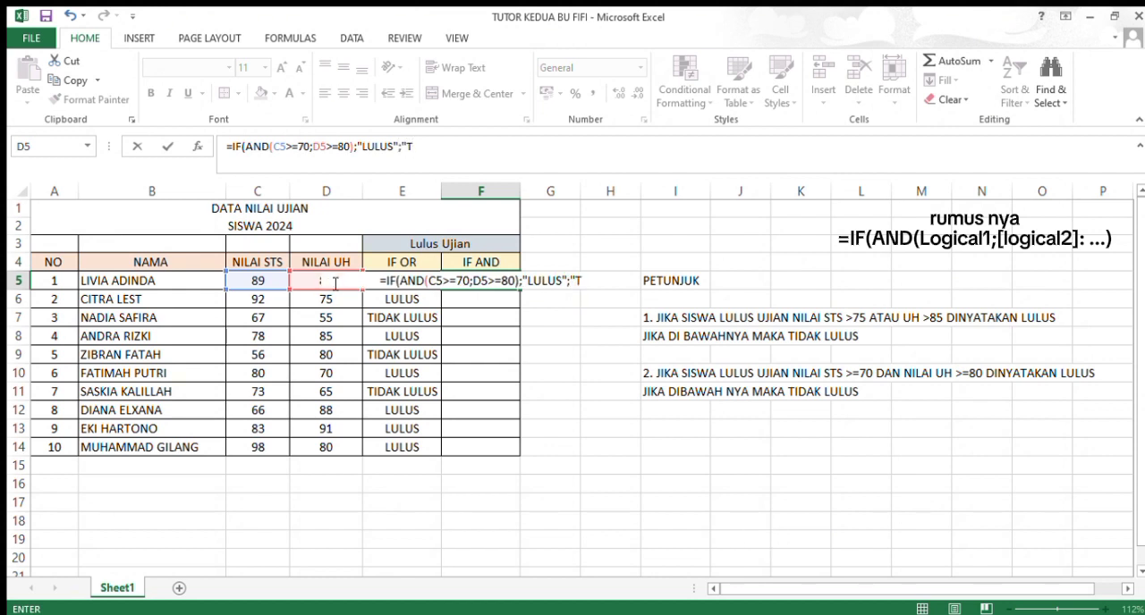
type("IDAK")
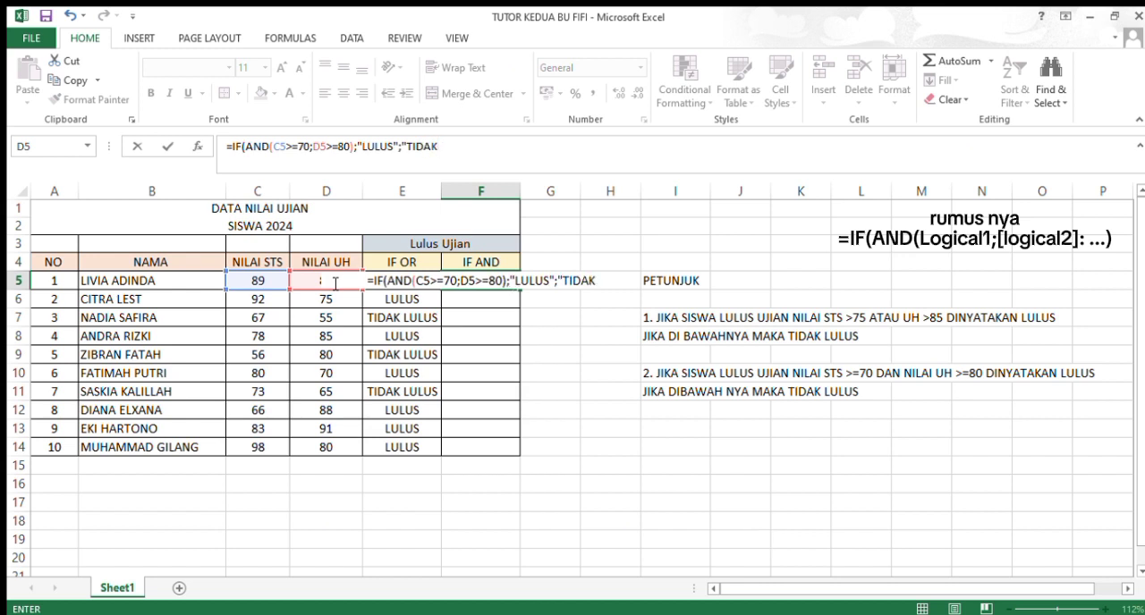
type(" LU")
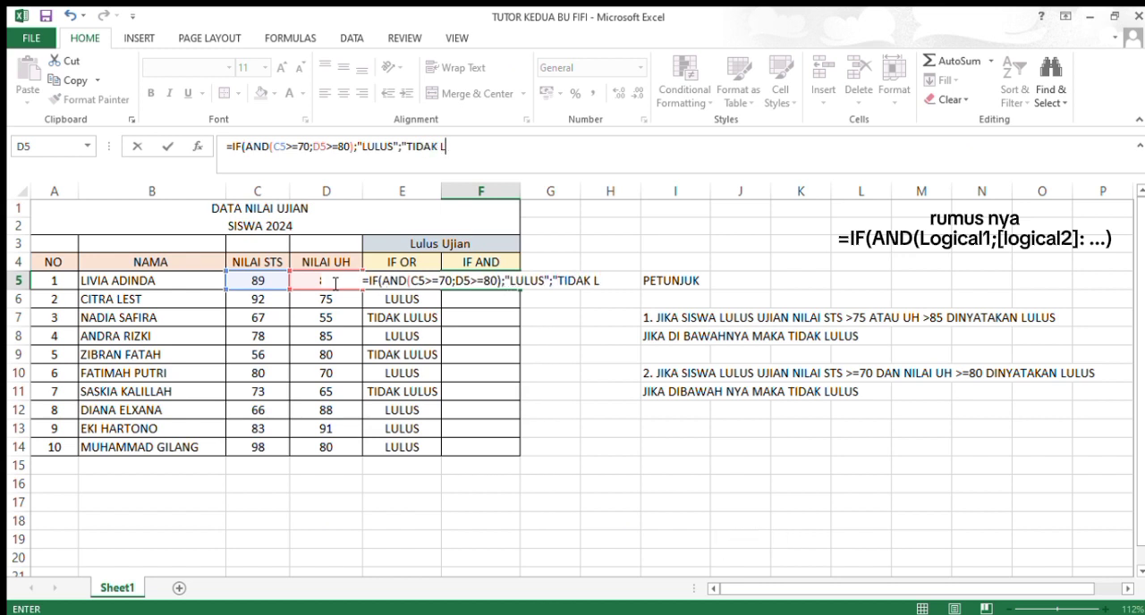
type("LUS")
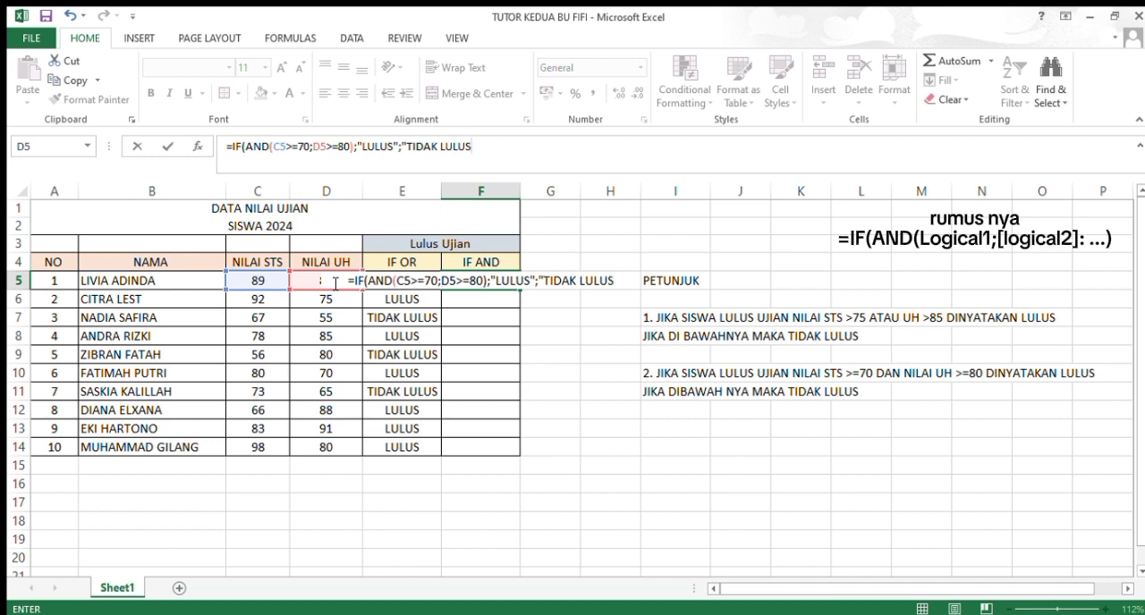
type("\"")
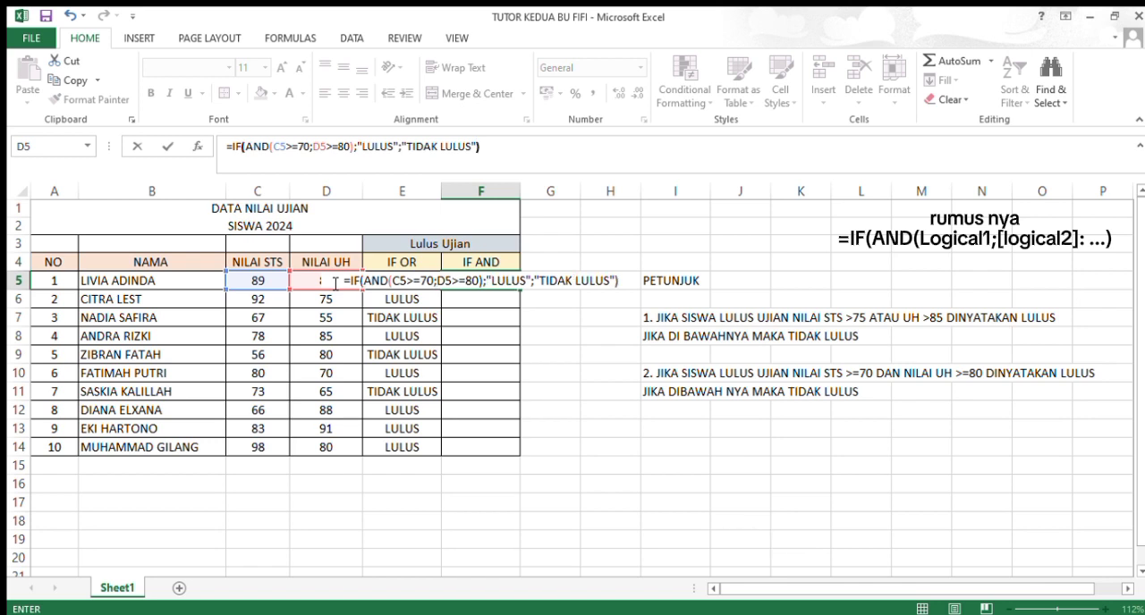
Step: Add "TIDAK LULUS" as the value-if-false argument, close the IF function and enter the formula in F5
key("Return")
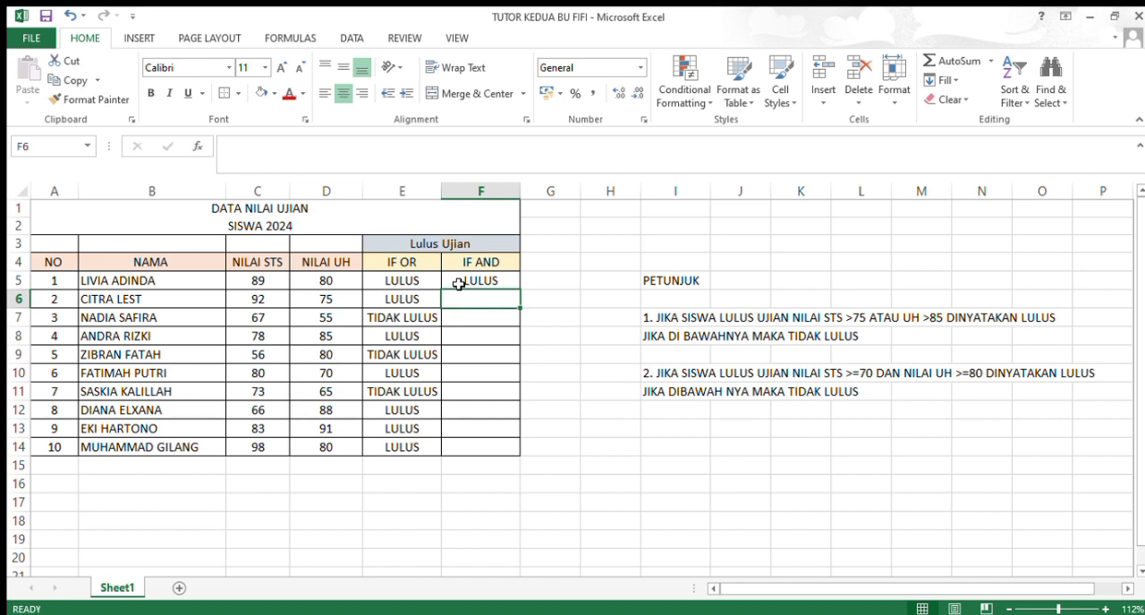
Step: Fill the F5 formula down to F14 and check the copied formula in F10
left_click(459, 284)
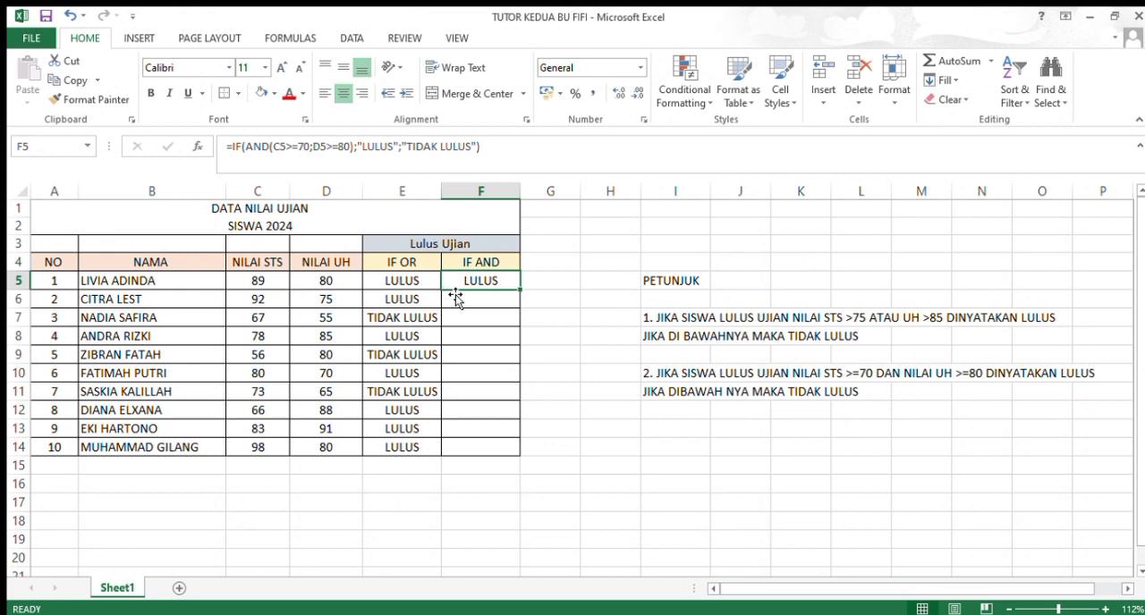
double_click(519, 292)
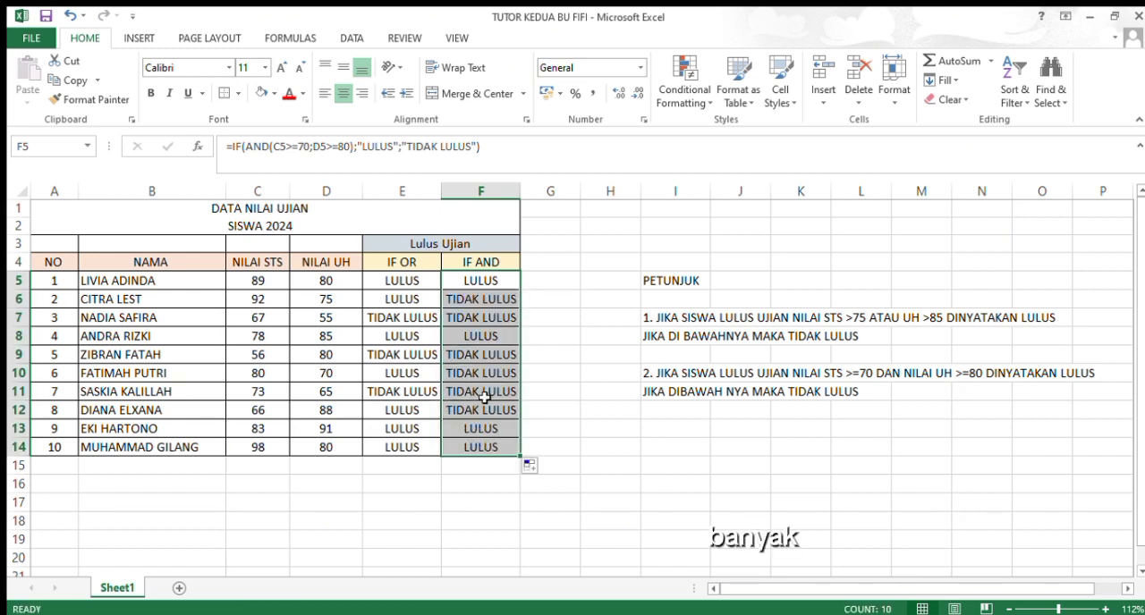
left_click(467, 372)
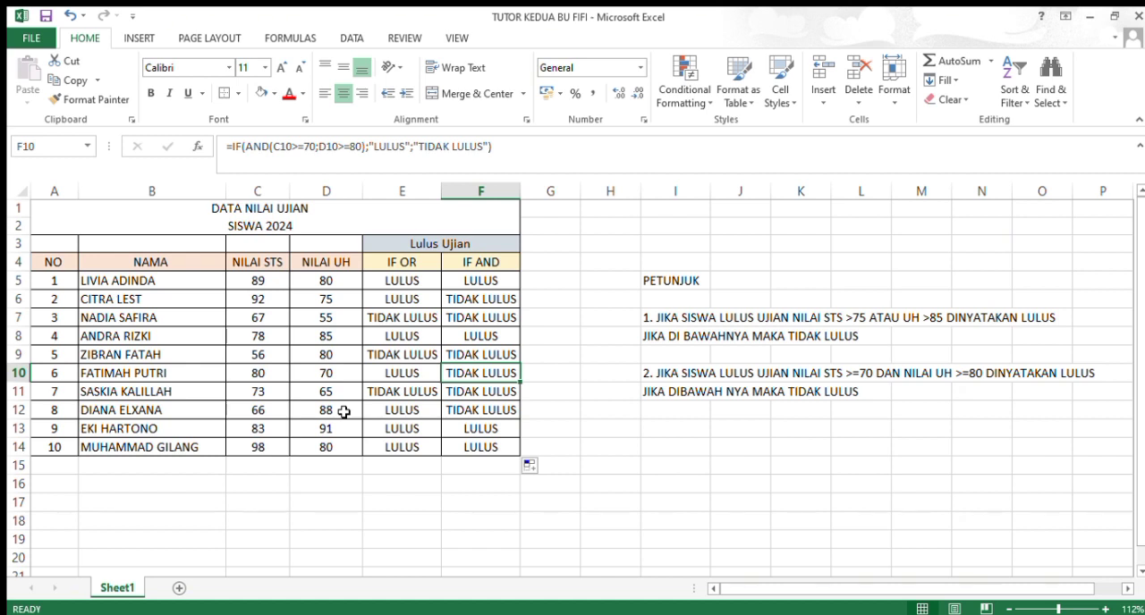
left_click(542, 279)
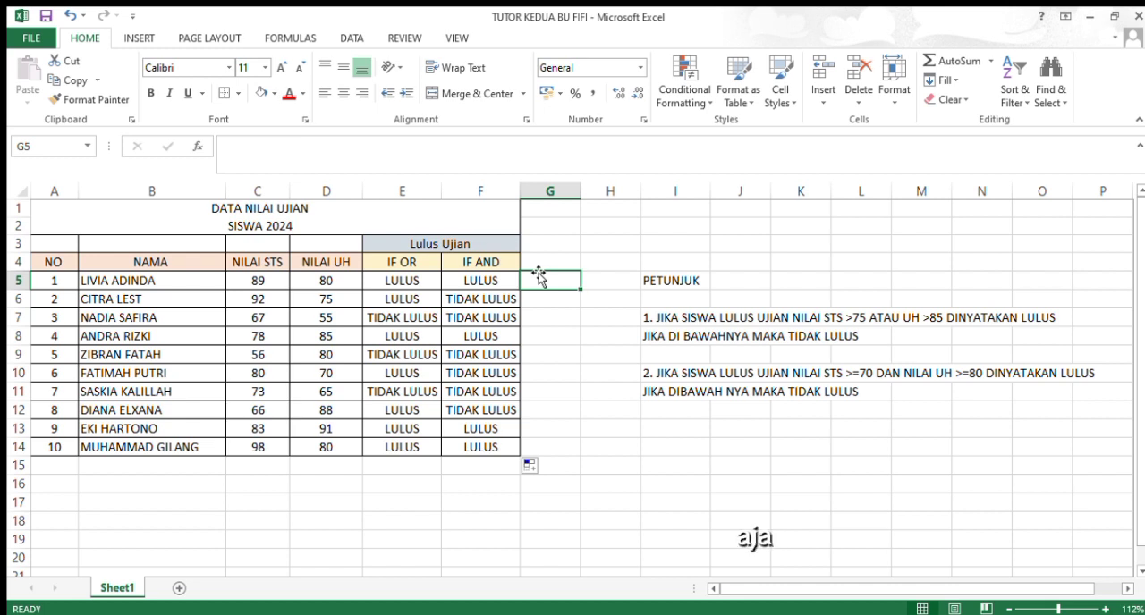